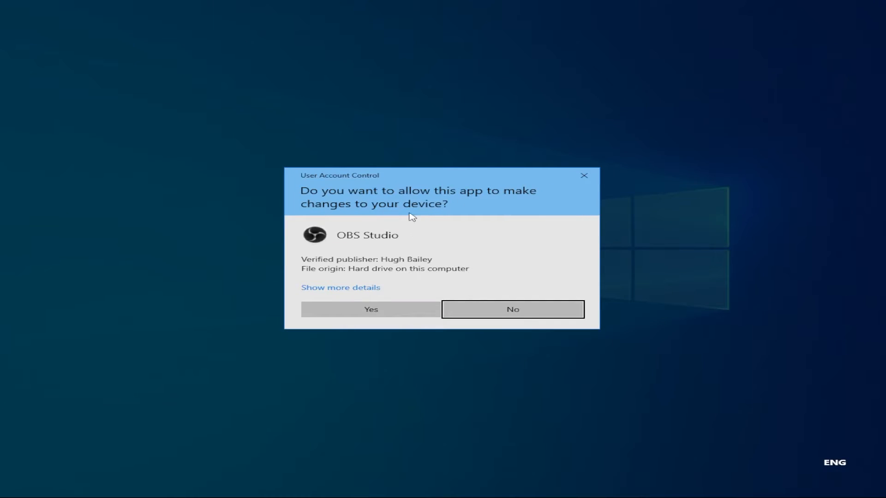
# Allow the OBS Studio 27.1.3 installer to run, accept the license and start installing to C:\Program Files\obs-studio.
pyautogui.click(378, 311)
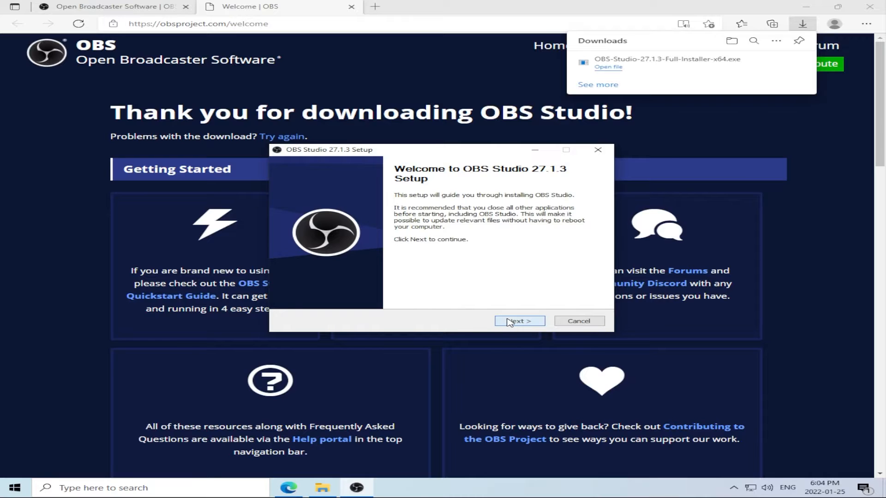
pyautogui.click(502, 322)
pyautogui.moveTo(592, 219); pyautogui.dragTo(591, 271)
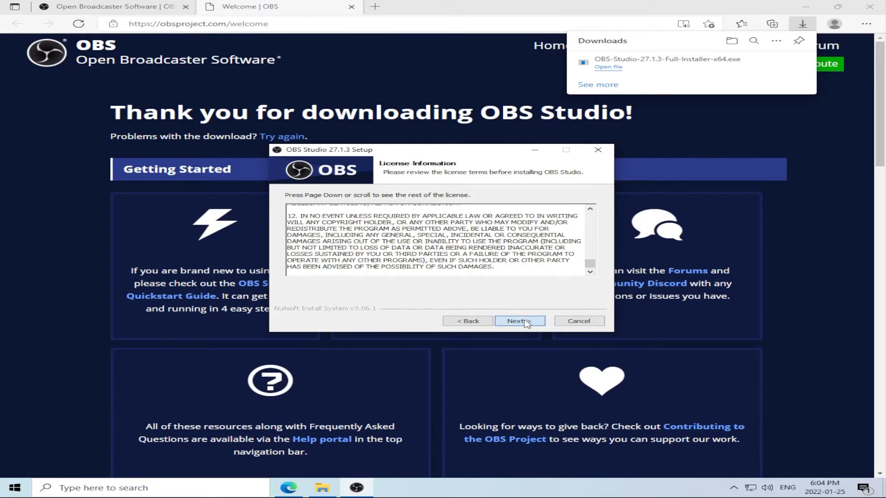
pyautogui.click(526, 322)
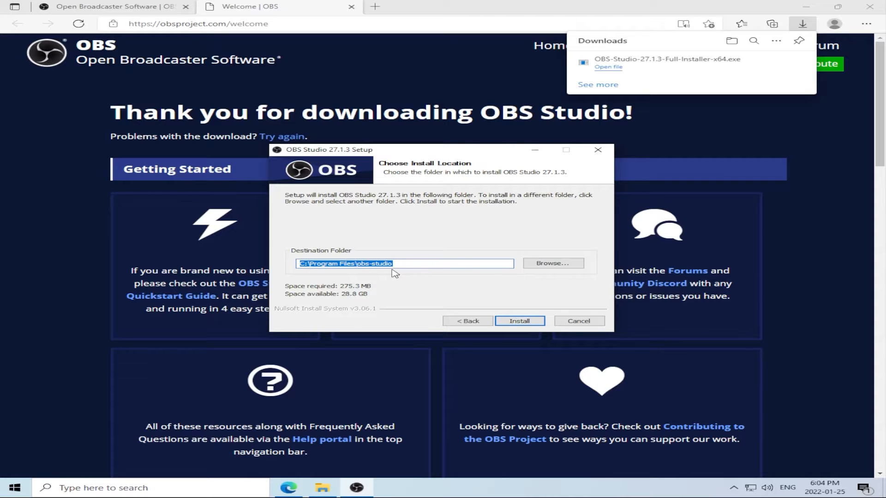
pyautogui.click(521, 322)
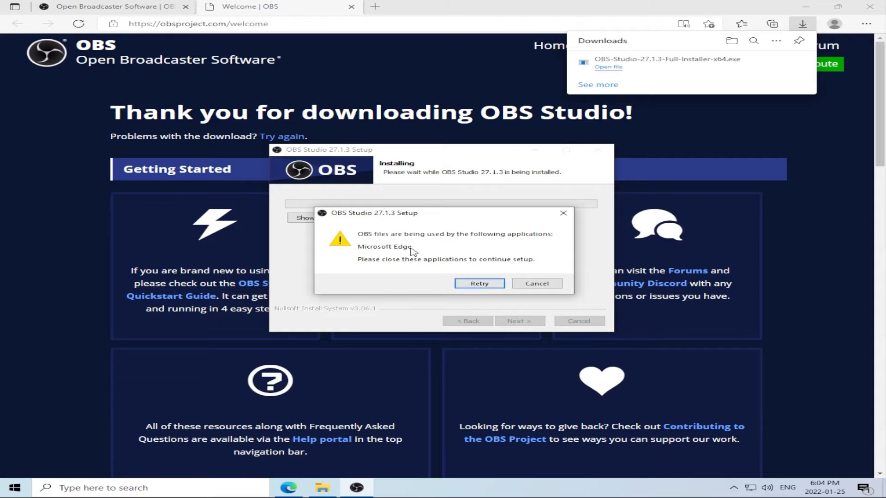
# Close Microsoft Edge, retry the installation, and finish the setup with OBS Studio set to launch.
pyautogui.click(869, 7)
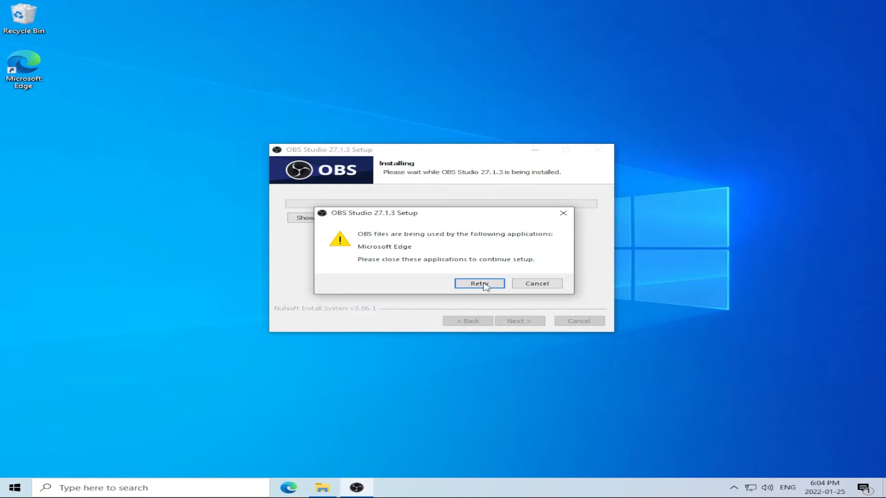
pyautogui.click(480, 284)
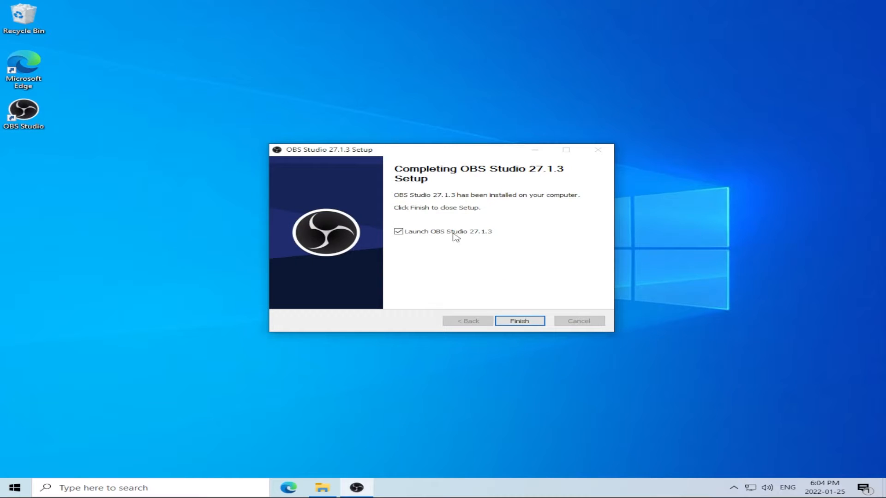
pyautogui.click(520, 322)
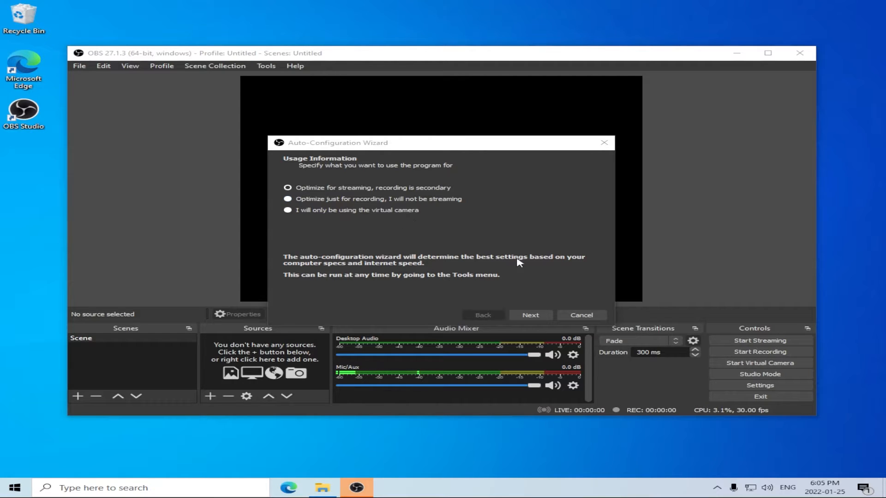
# Run the auto-configuration wizard for virtual camera use only and apply the recommended settings.
pyautogui.click(402, 210)
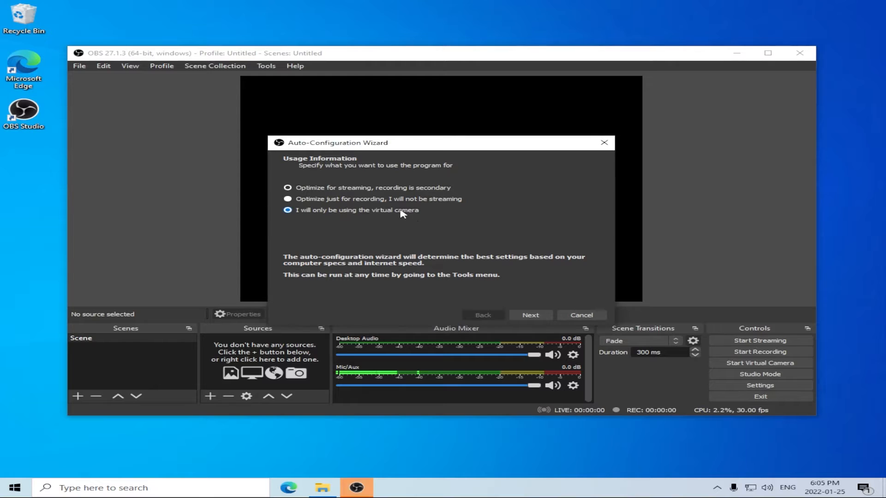
pyautogui.click(536, 318)
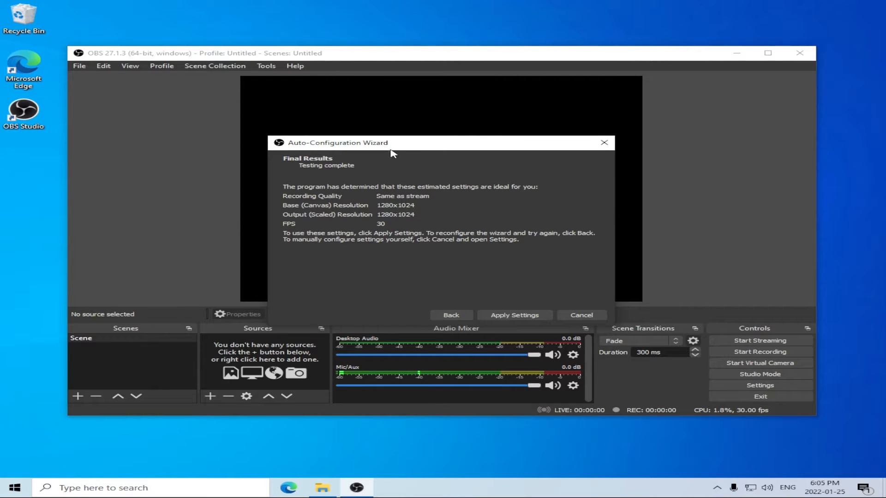
pyautogui.click(529, 316)
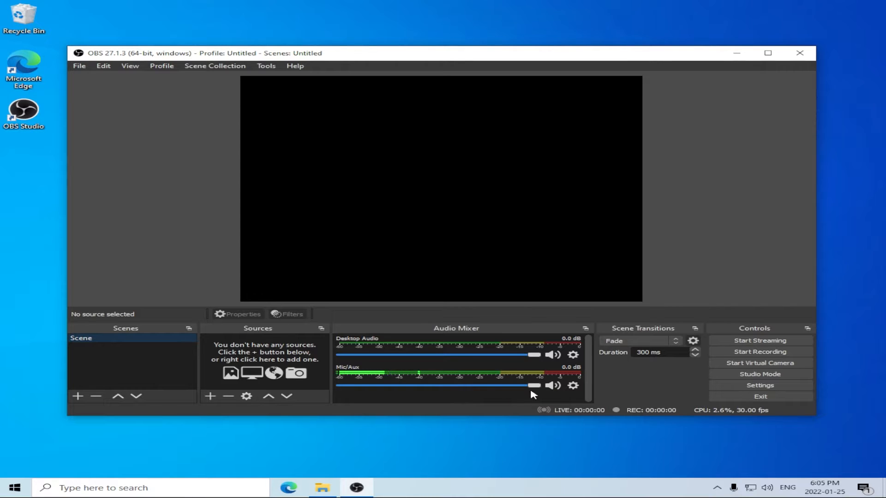
# Mute the Mic/Aux channel and switch the audio mixer to the vertical layout.
pyautogui.click(553, 385)
pyautogui.rightClick(471, 400)
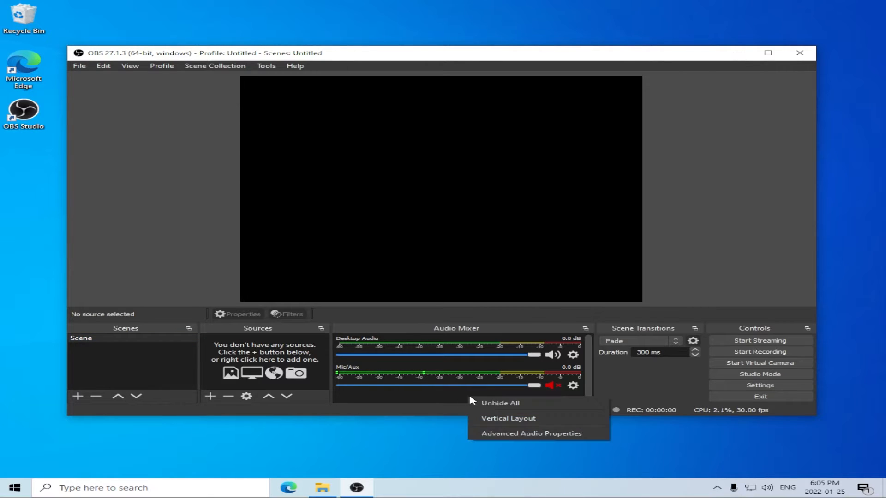
pyautogui.click(508, 418)
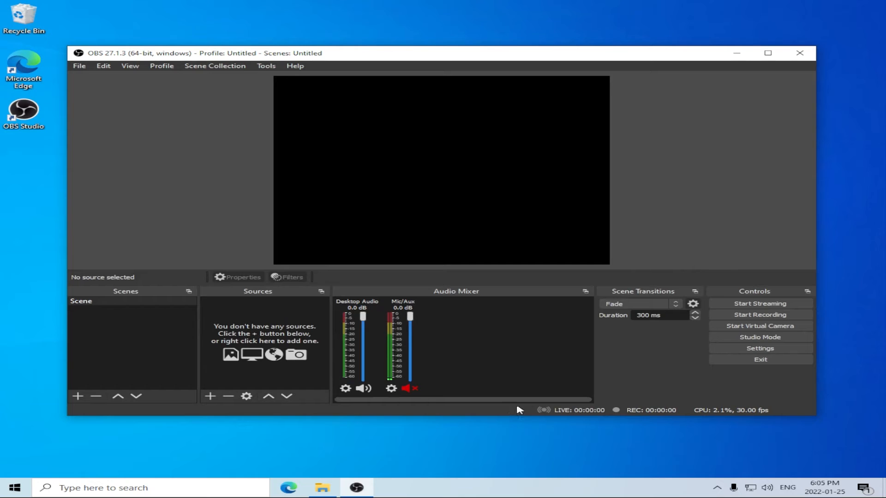
# Maximize the OBS window and widen the Scenes and Sources docks.
pyautogui.click(767, 53)
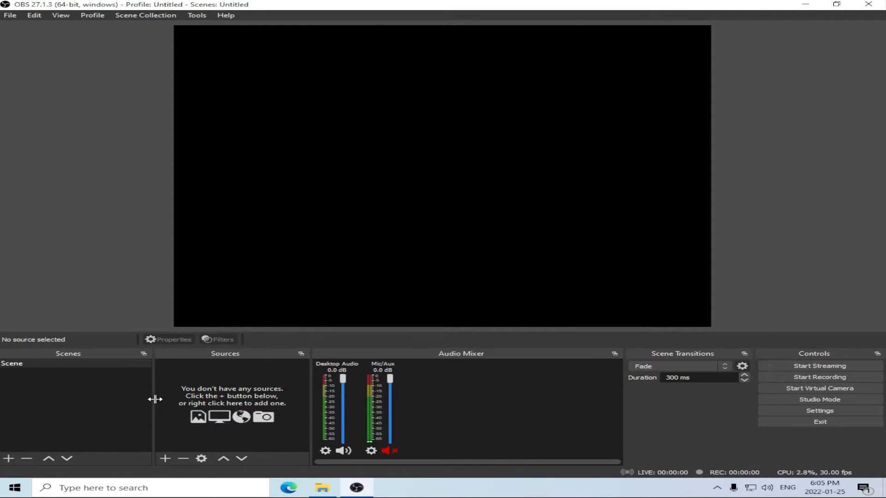
pyautogui.moveTo(155, 399); pyautogui.dragTo(202, 399)
pyautogui.moveTo(315, 395); pyautogui.dragTo(419, 399)
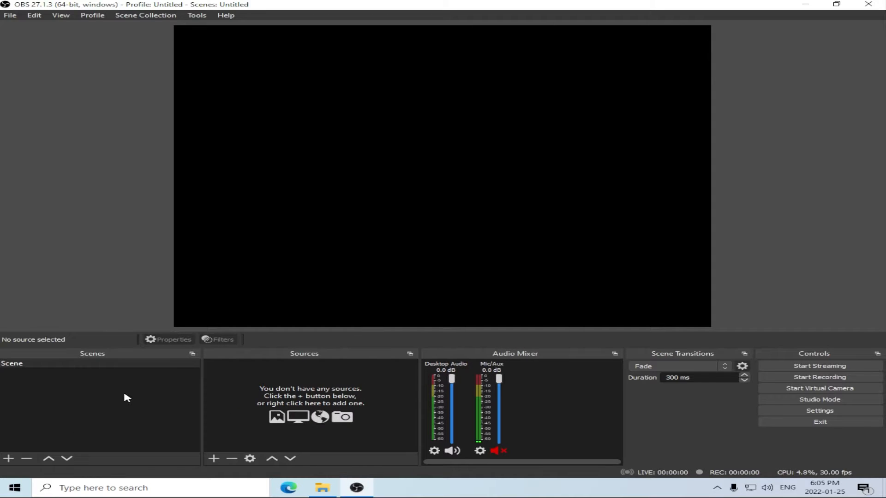
# Display the scenes as a grid and add a new scene named Camera.
pyautogui.rightClick(87, 406)
pyautogui.click(125, 424)
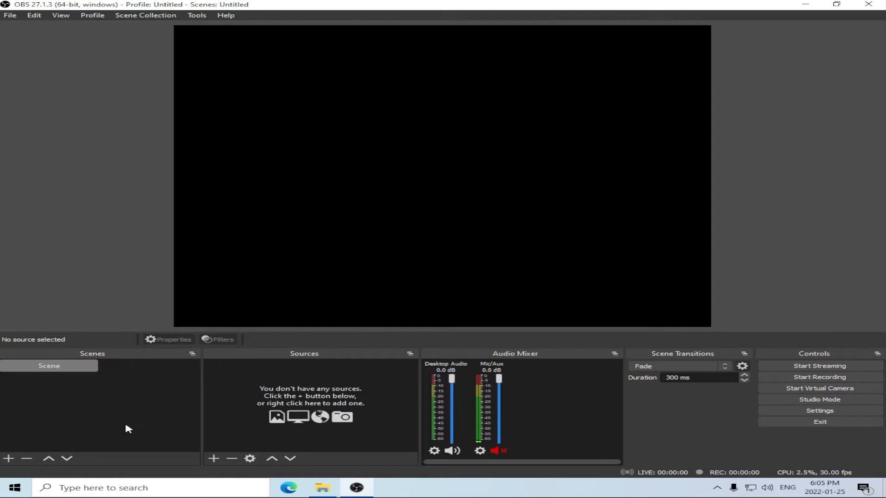
pyautogui.click(8, 458)
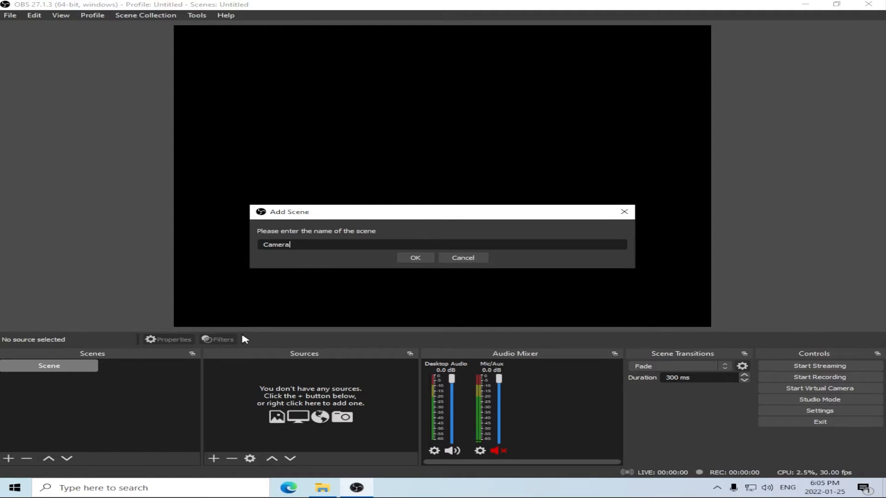
pyautogui.press('Return')
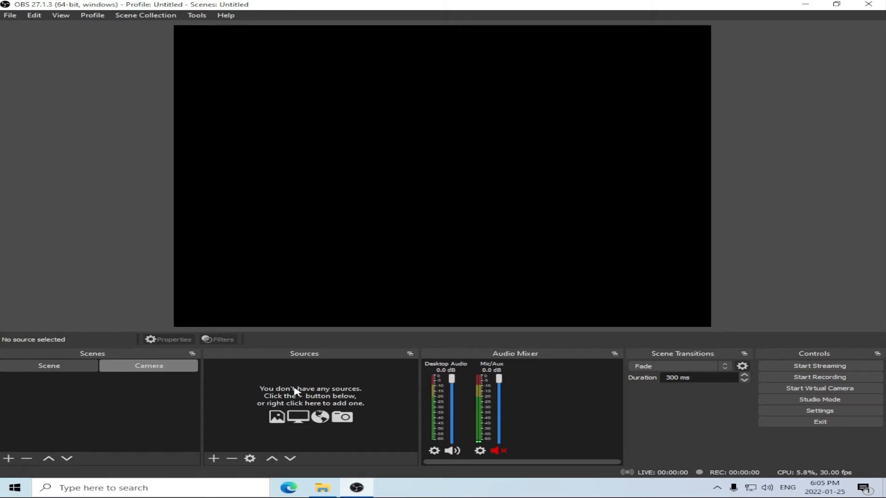
# Add a video capture device source named Webcam to the Camera scene, keeping USB Video Device and the default properties.
pyautogui.click(213, 458)
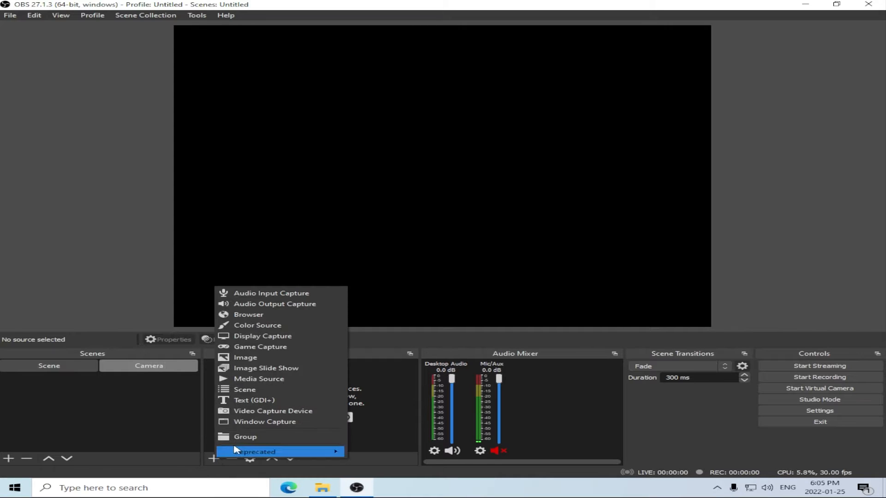
pyautogui.click(272, 412)
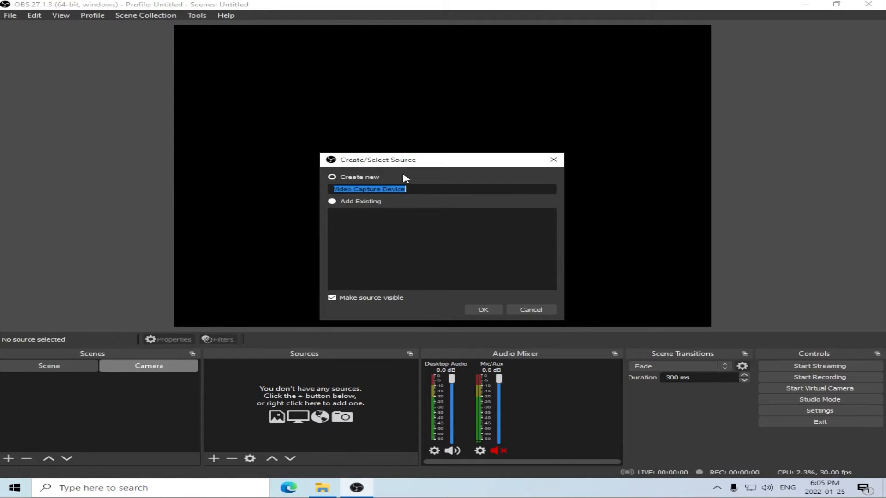
pyautogui.write('Webcam')
pyautogui.click(482, 309)
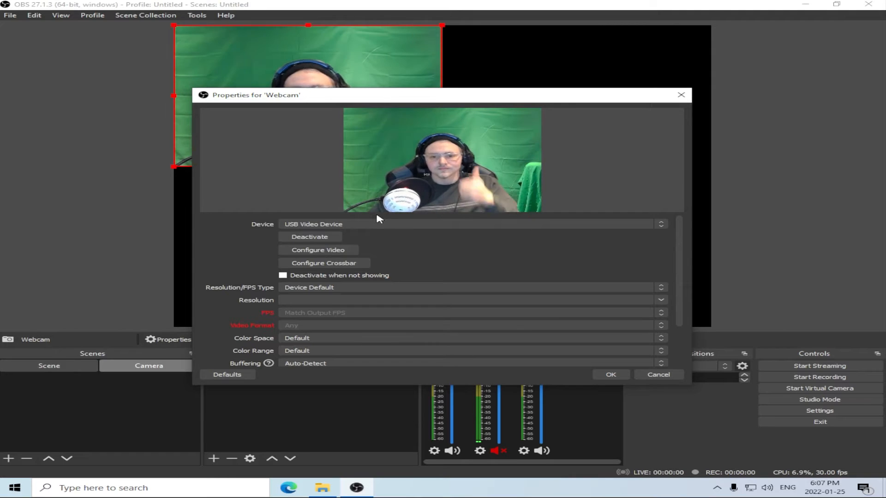
pyautogui.scroll(-3, 438, 251)
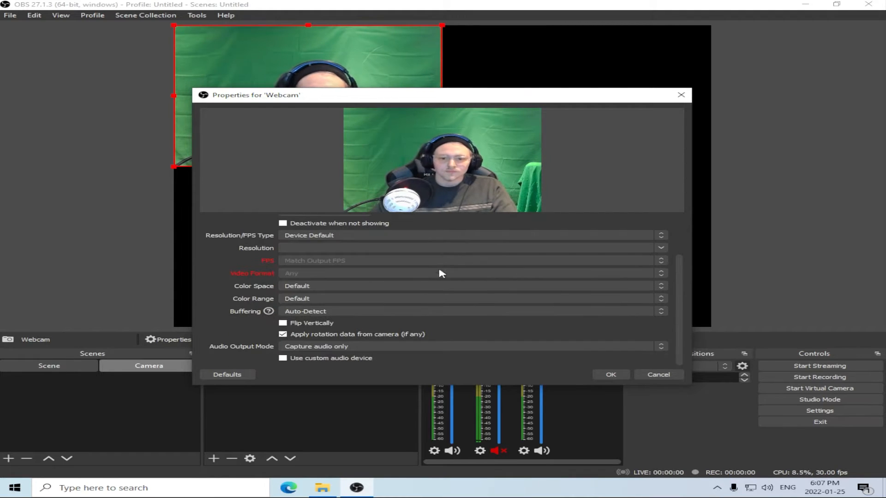
pyautogui.click(614, 374)
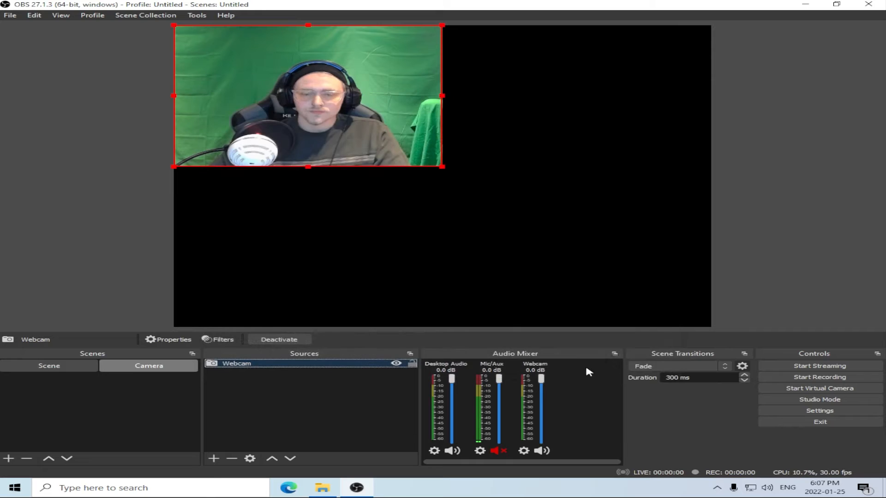
# Fit the Webcam source to the screen so it spans the canvas width.
pyautogui.rightClick(346, 286)
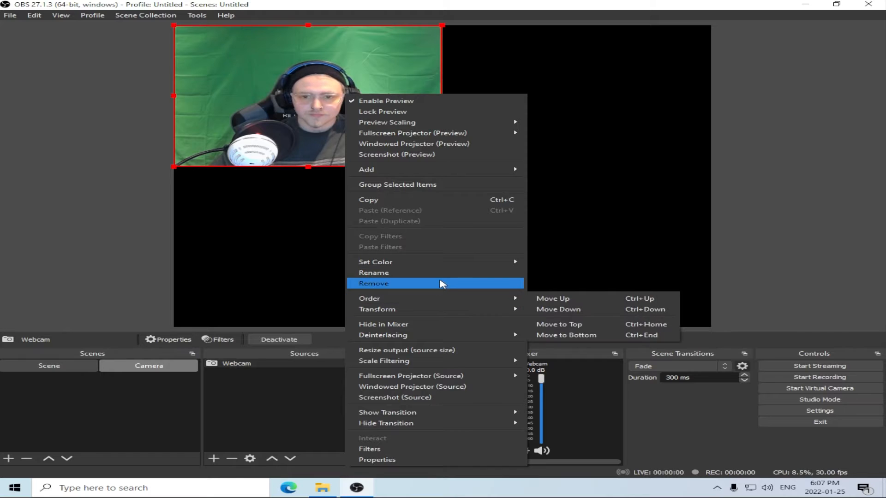
pyautogui.moveTo(433, 313)
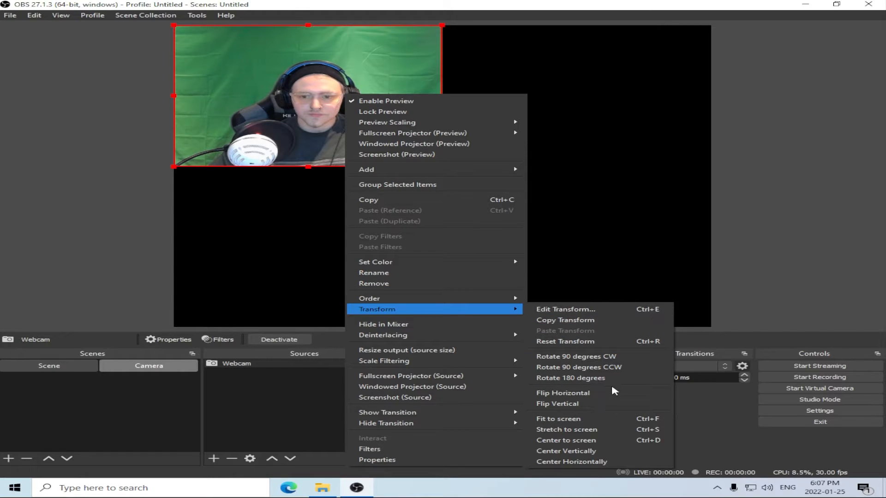
pyautogui.click(604, 430)
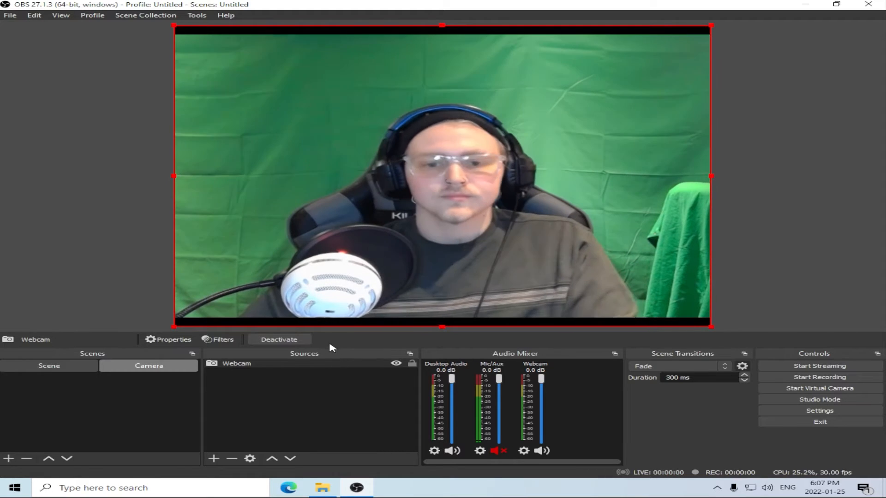
# Add a Chroma Key effect filter with its default name to the Webcam source.
pyautogui.rightClick(313, 366)
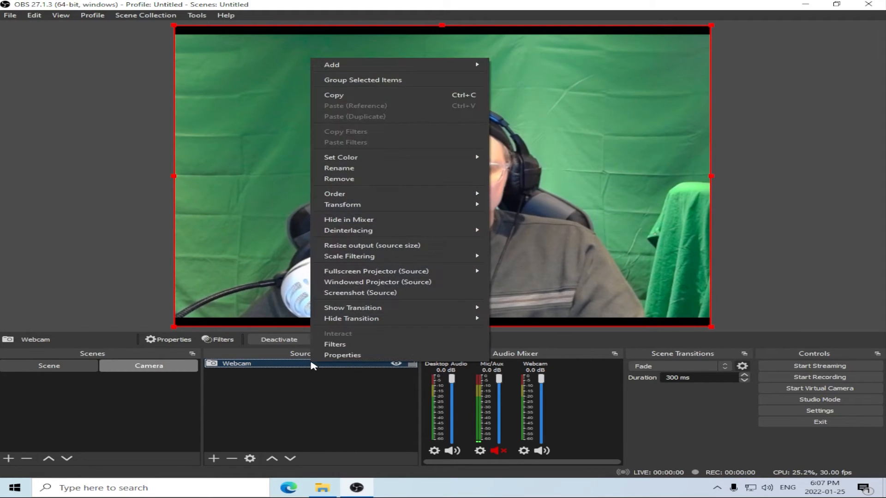
pyautogui.click(351, 347)
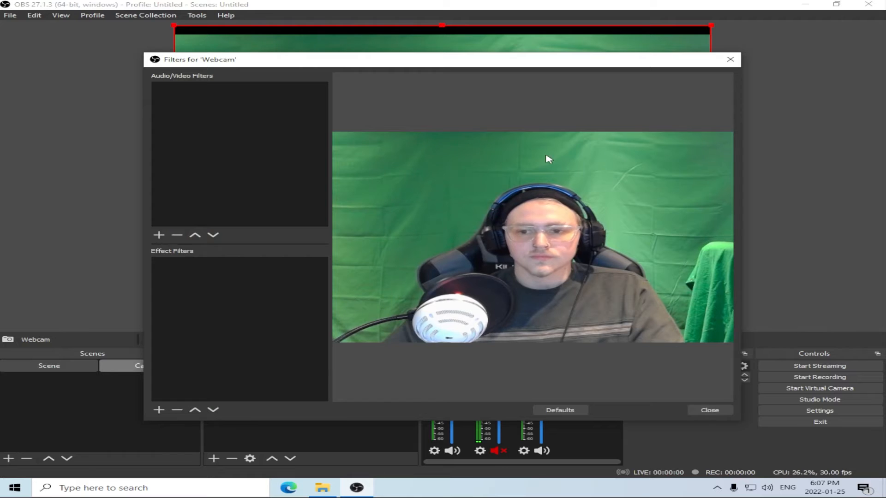
pyautogui.click(159, 409)
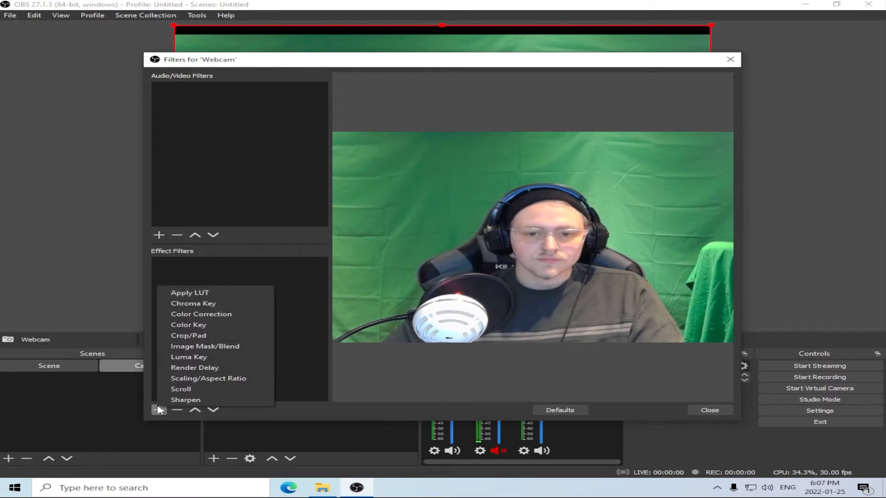
pyautogui.click(205, 304)
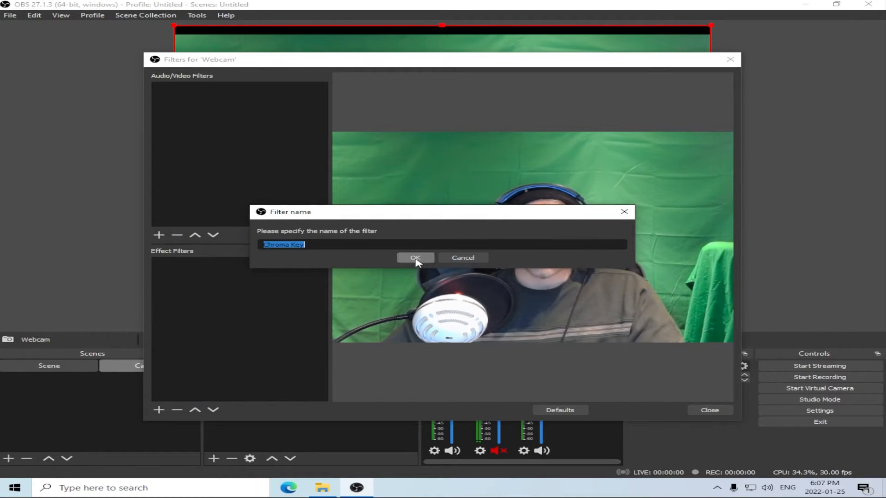
pyautogui.click(415, 259)
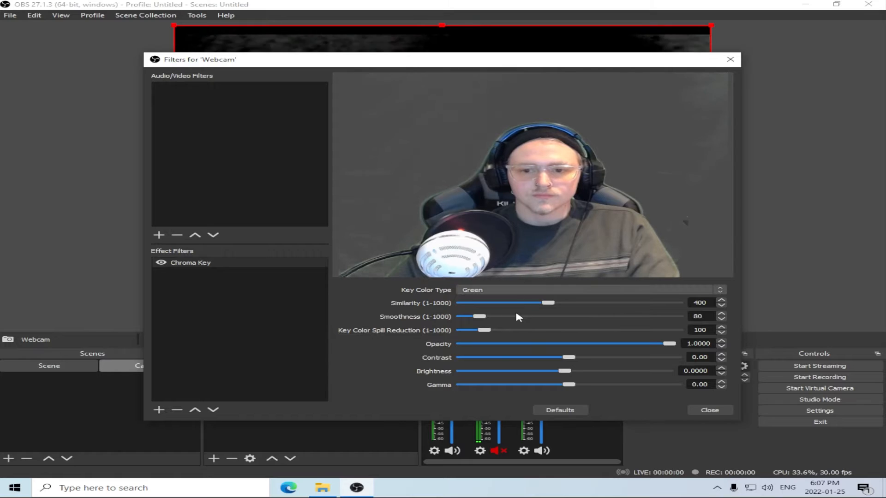
# Set the chroma key's similarity to 410 and smoothness to 108, then close the filter settings.
pyautogui.moveTo(551, 303); pyautogui.dragTo(554, 303)
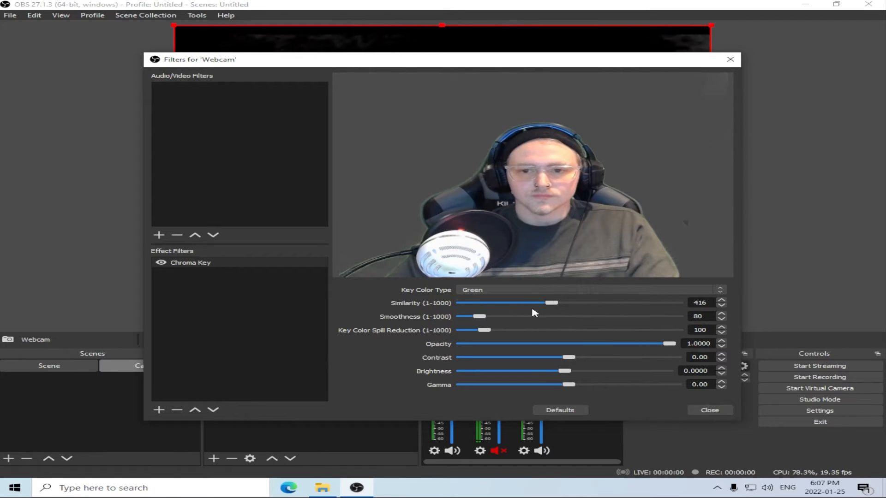
pyautogui.moveTo(481, 318); pyautogui.dragTo(487, 319)
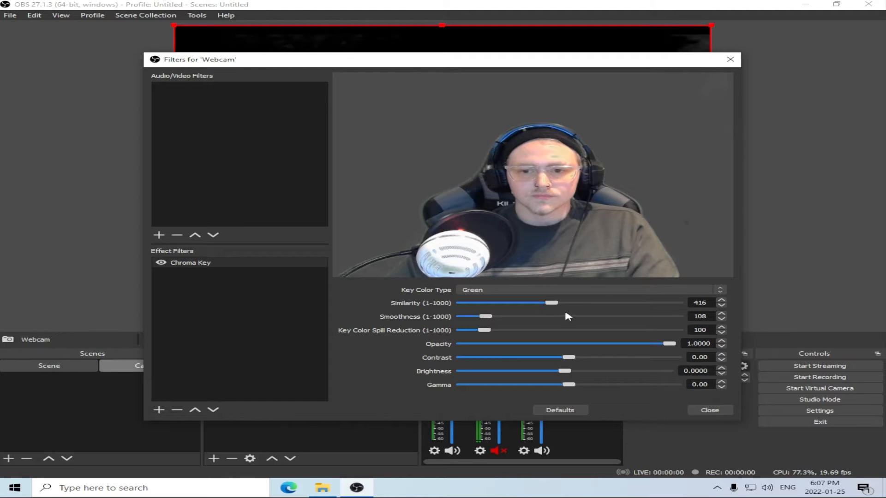
pyautogui.moveTo(559, 308); pyautogui.dragTo(554, 306)
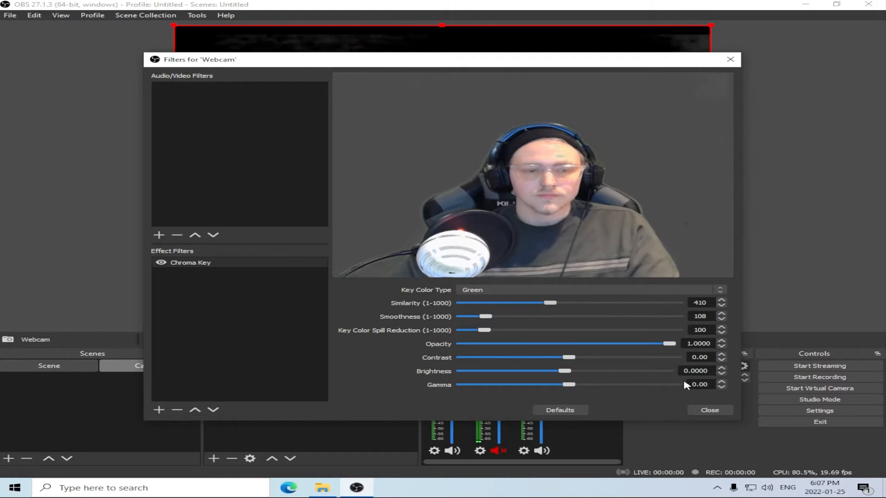
pyautogui.click(703, 413)
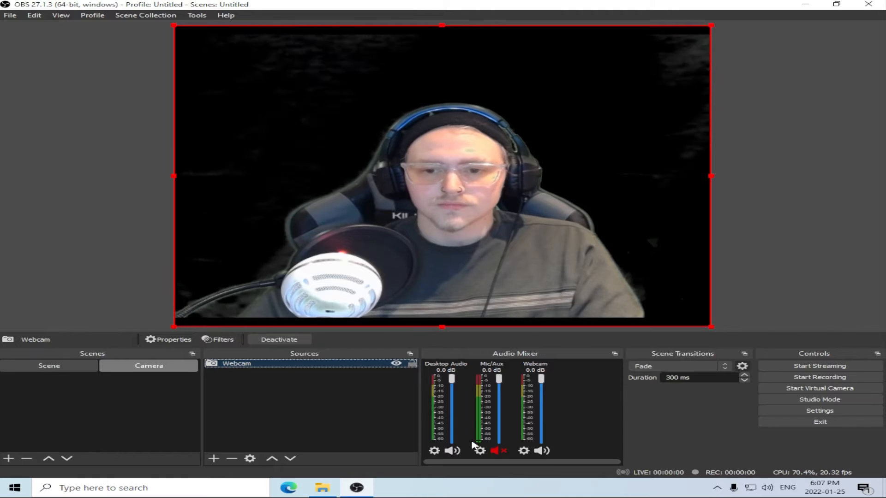
# Unmute the Mic/Aux channel in the audio mixer.
pyautogui.click(502, 451)
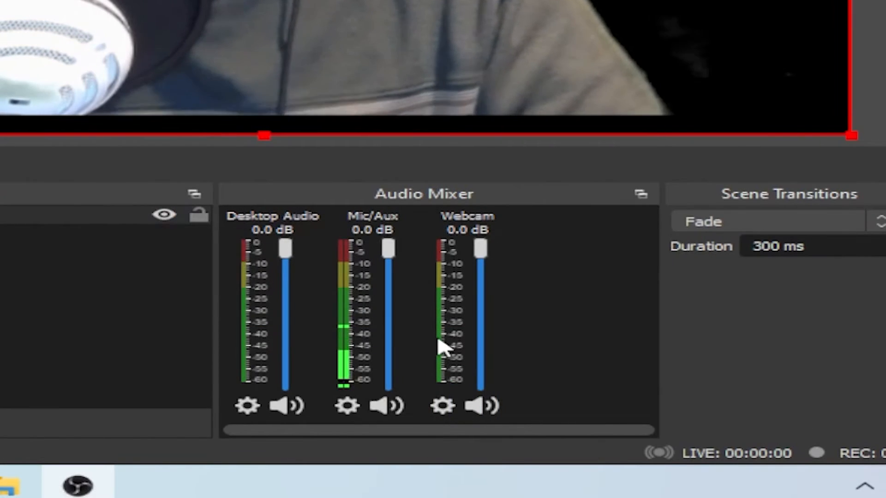
# Set the Mic/Aux channel's audio device to Microphone (Blue Snowball) in its properties.
pyautogui.click(347, 407)
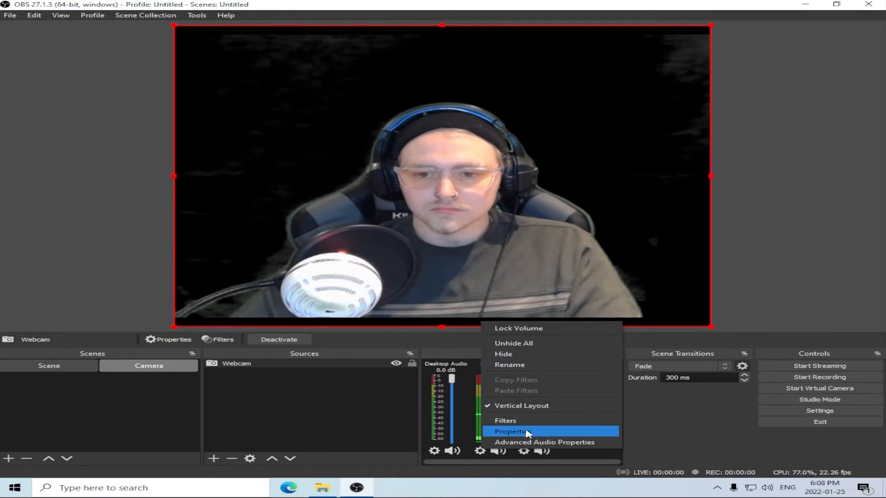
pyautogui.click(528, 433)
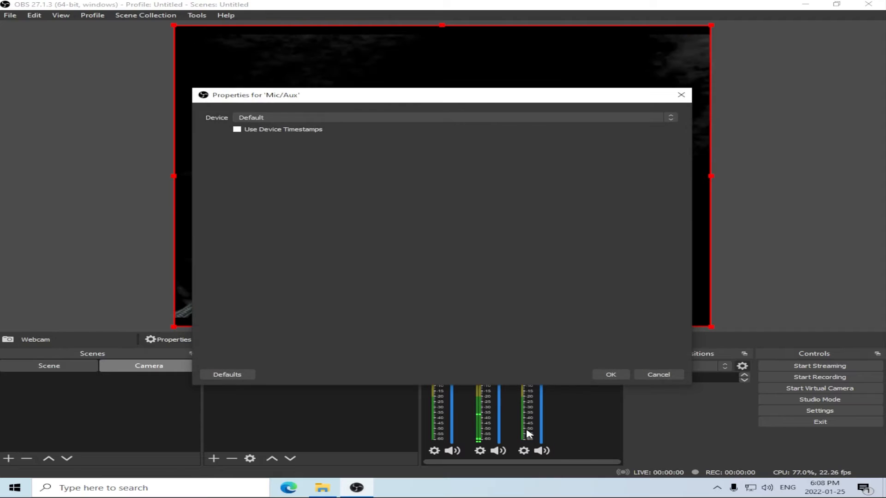
pyautogui.click(353, 119)
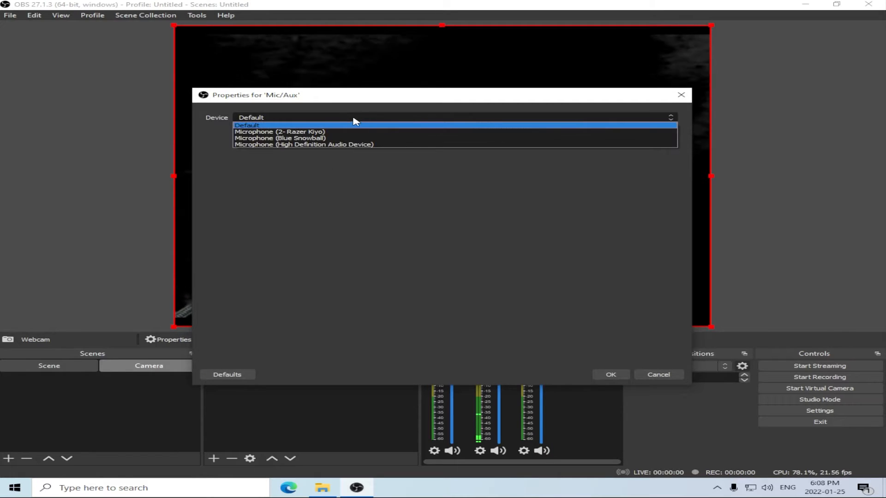
pyautogui.click(340, 139)
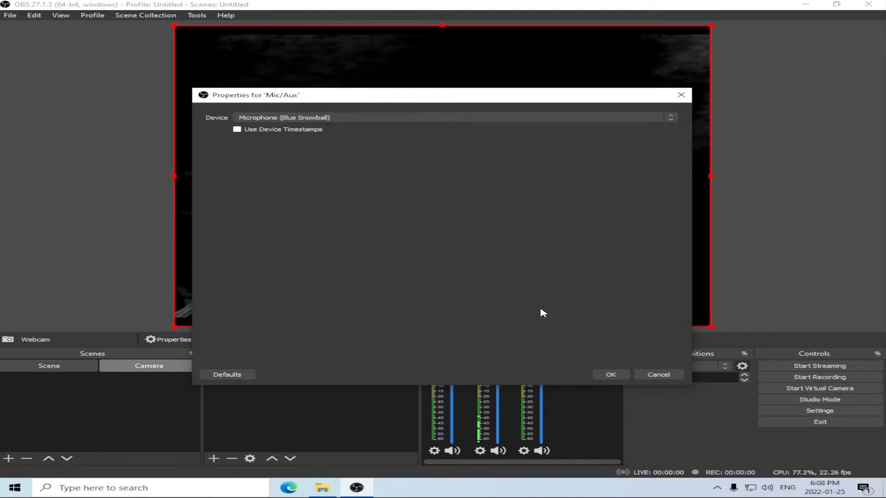
pyautogui.click(615, 376)
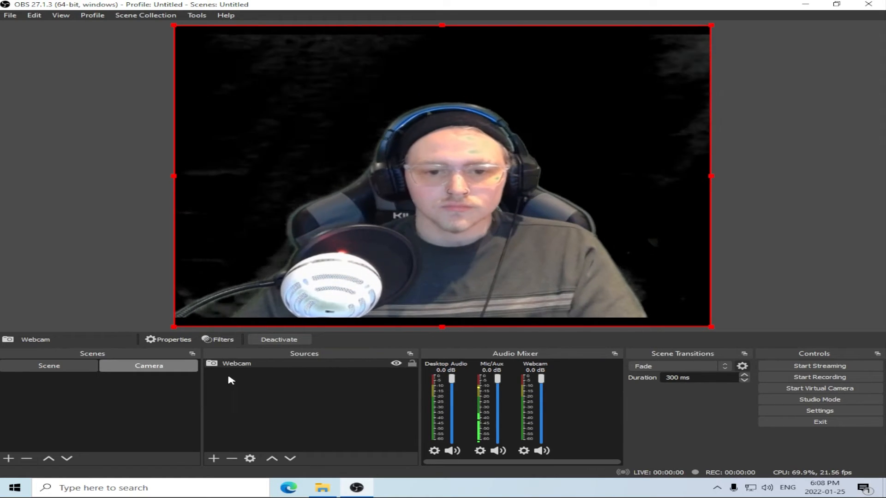
# Add a new scene named Screen.
pyautogui.click(8, 458)
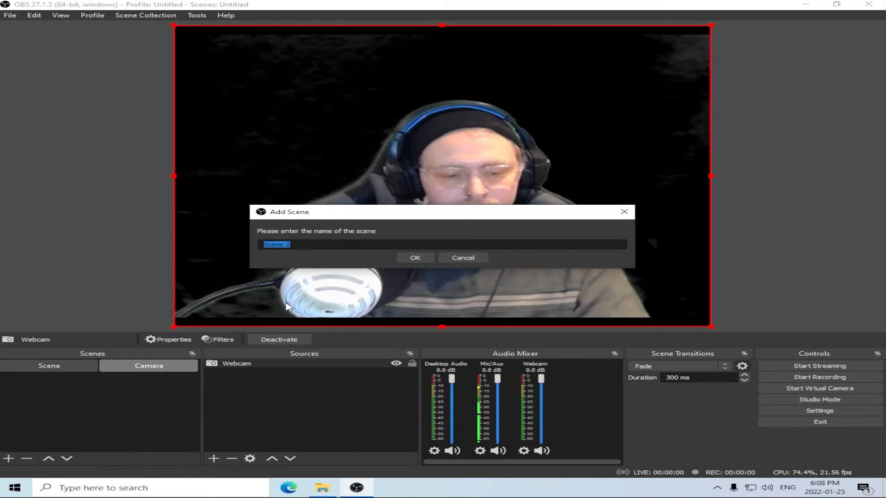
pyautogui.write('S')
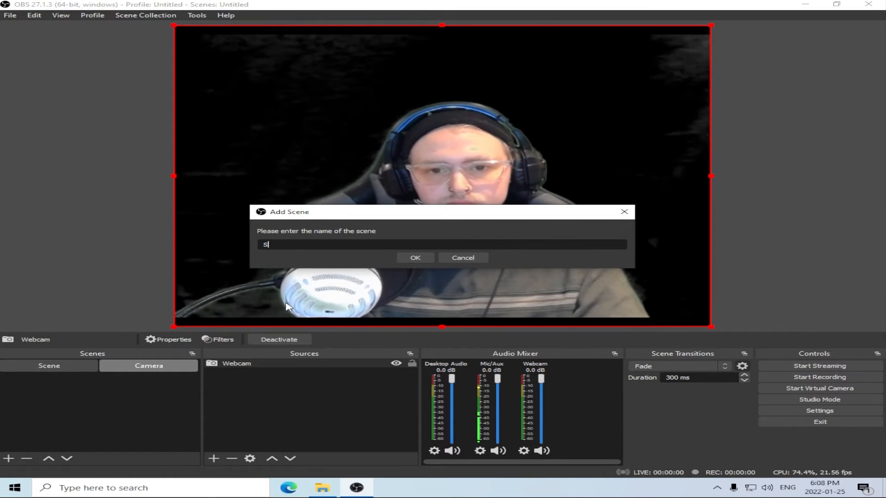
pyautogui.write('creen')
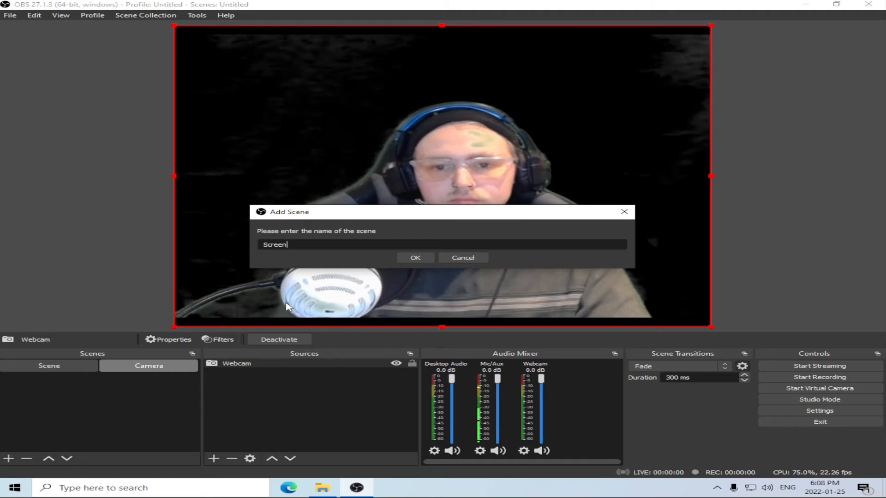
pyautogui.click(419, 257)
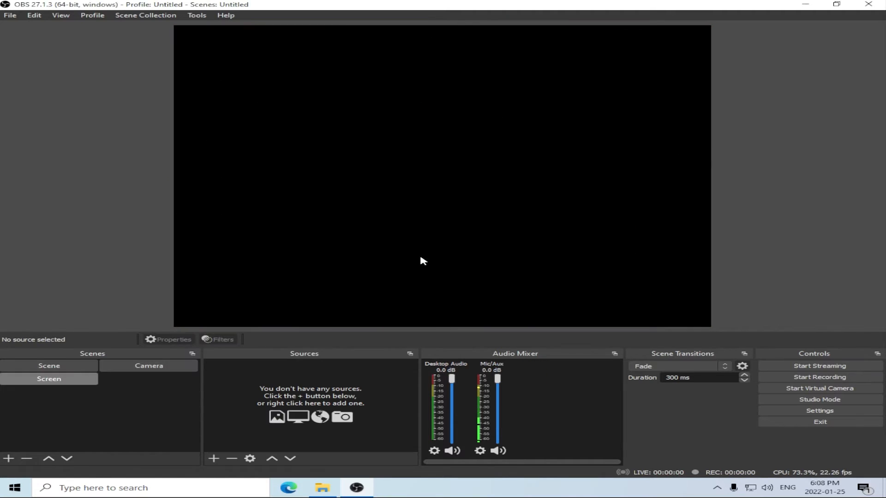
# Add a Display Capture source named Monitor 1 to the Screen scene, capturing Display 1, the primary monitor.
pyautogui.click(214, 459)
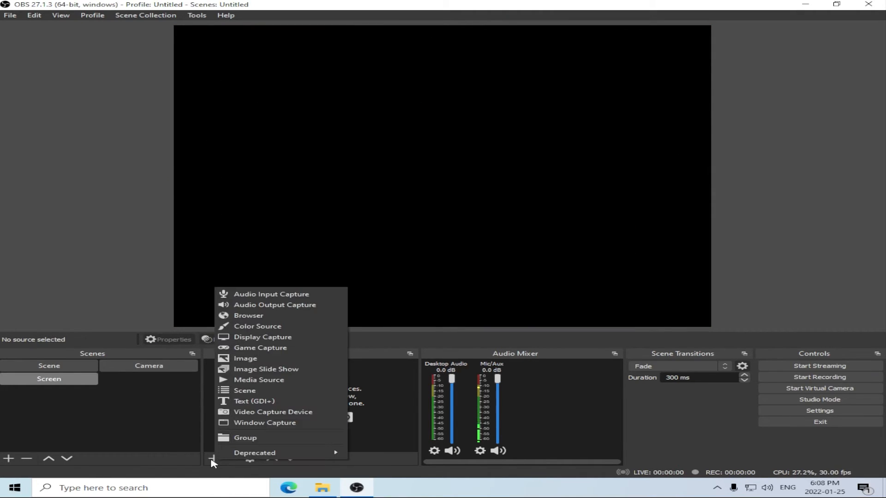
pyautogui.click(271, 338)
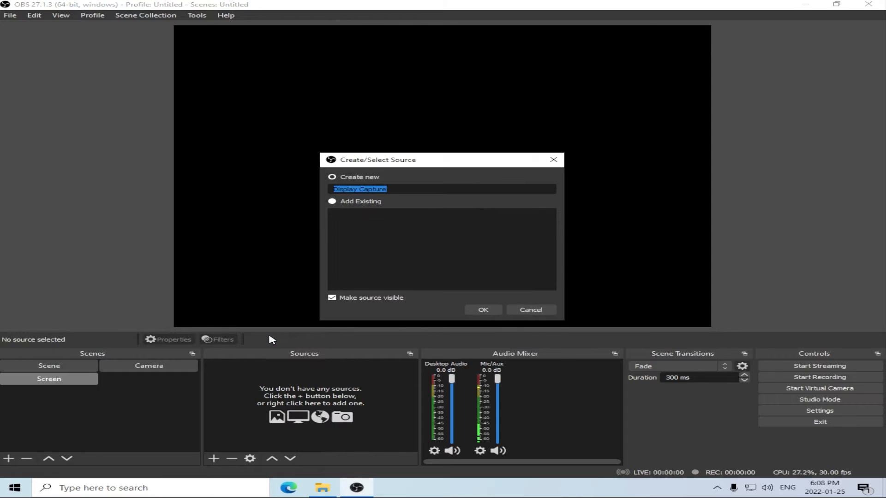
pyautogui.write('Monitor 1')
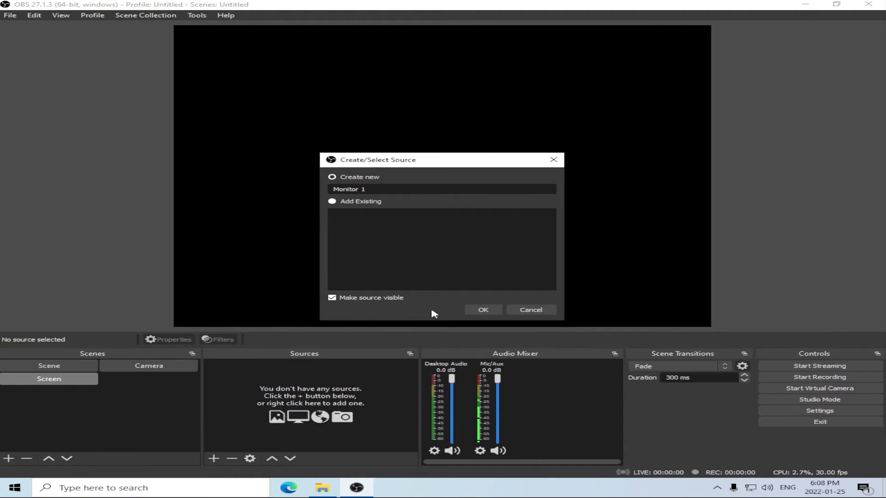
pyautogui.click(479, 310)
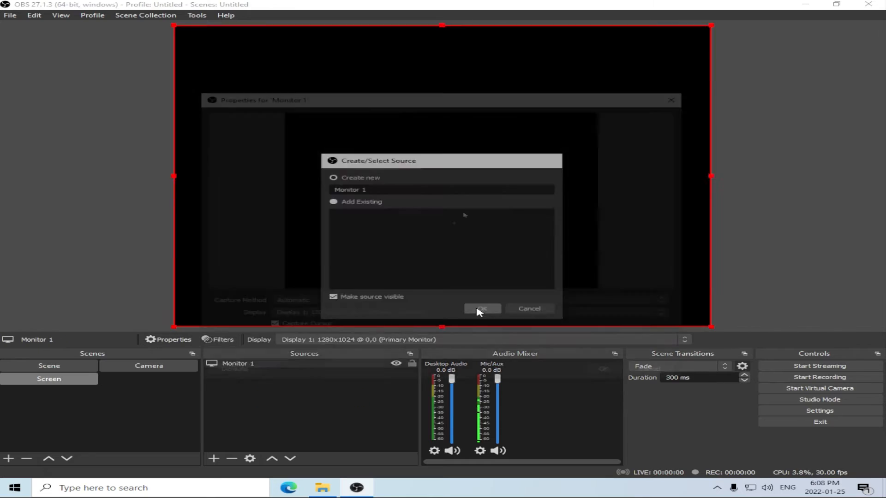
pyautogui.click(418, 315)
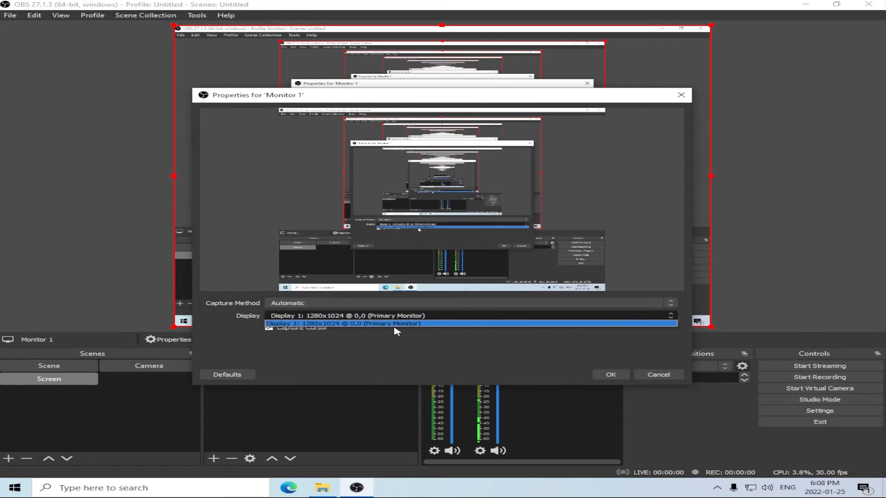
pyautogui.click(422, 324)
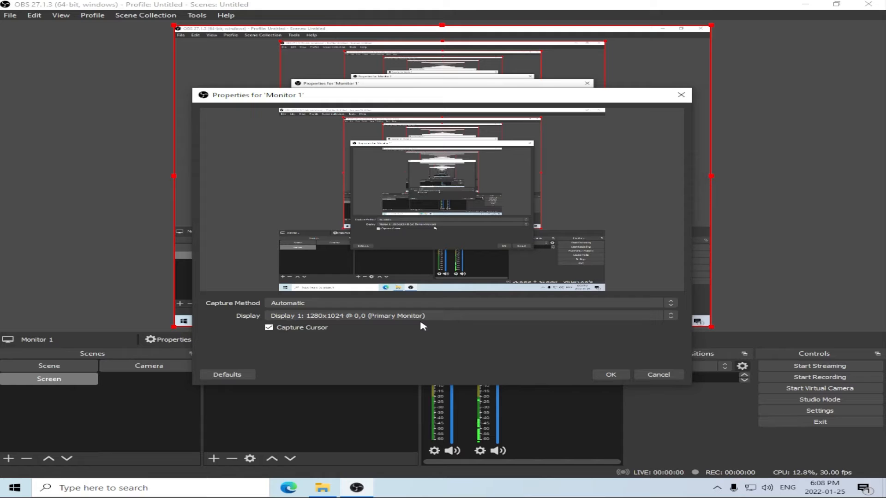
pyautogui.click(609, 375)
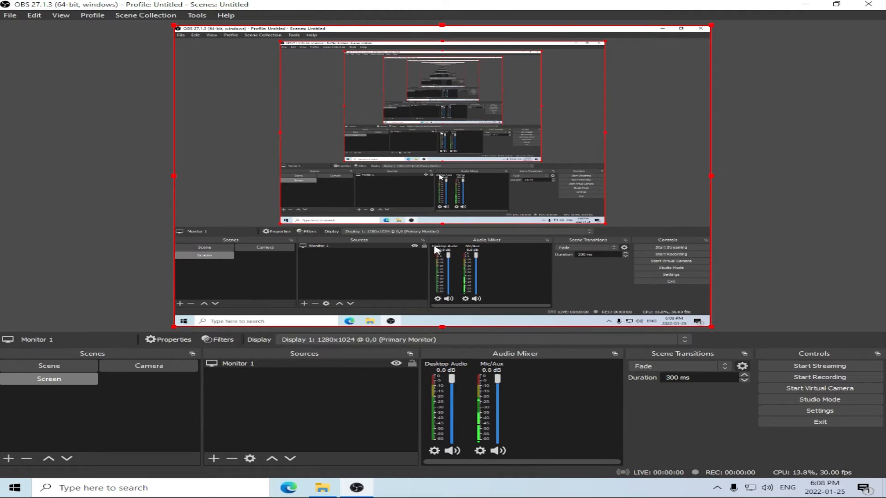
# Create a scene named Screen + Camera and add the existing Monitor 1 display capture to it.
pyautogui.click(8, 459)
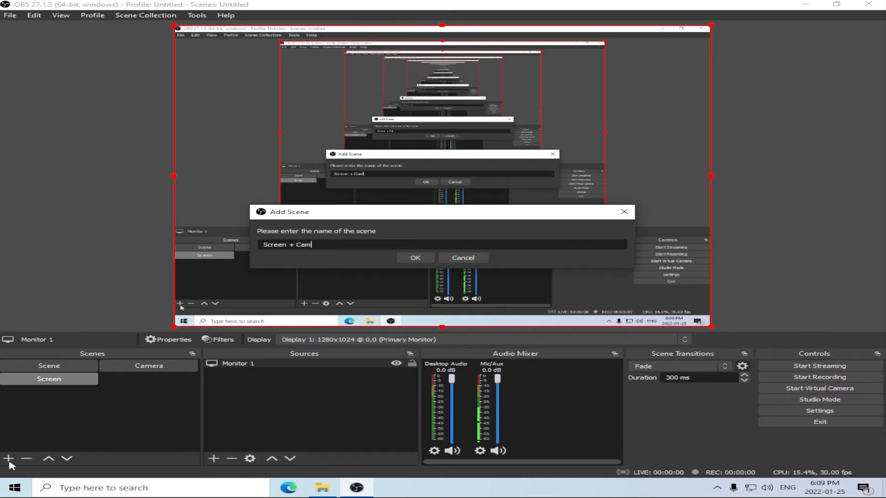
pyautogui.click(415, 258)
pyautogui.click(214, 458)
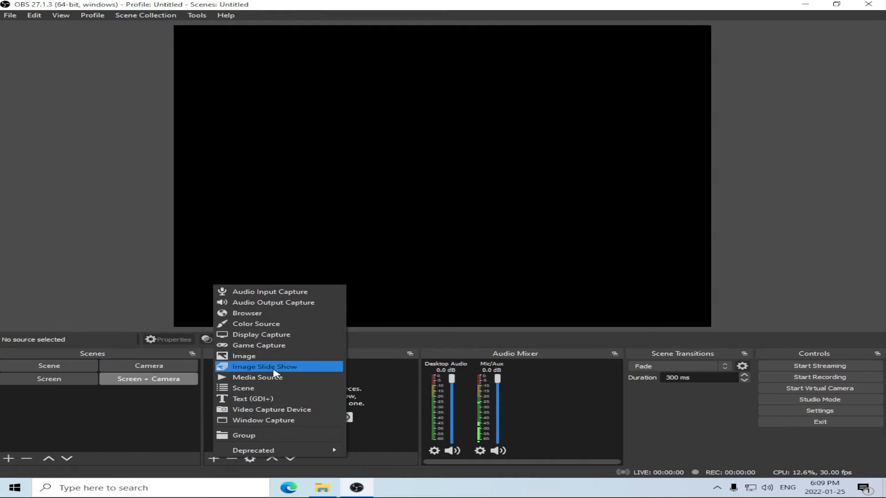
pyautogui.click(277, 339)
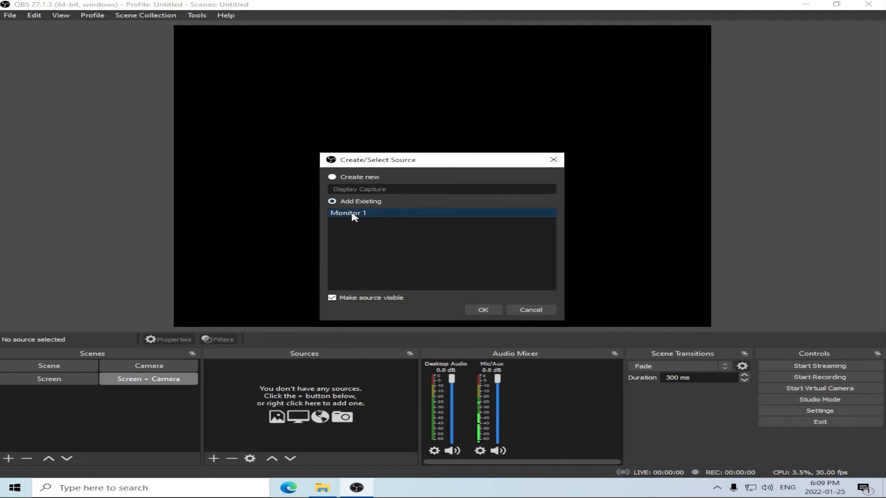
pyautogui.click(483, 312)
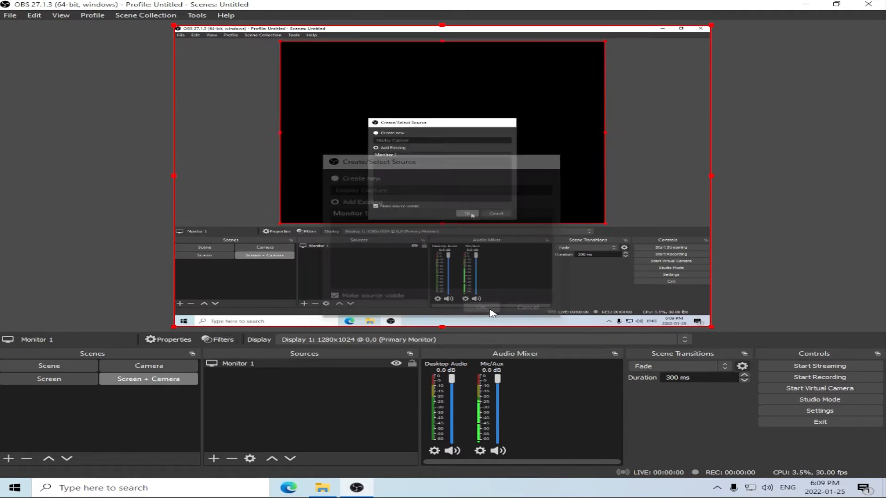
# Add the existing Webcam video capture source to the Screen + Camera scene.
pyautogui.click(214, 458)
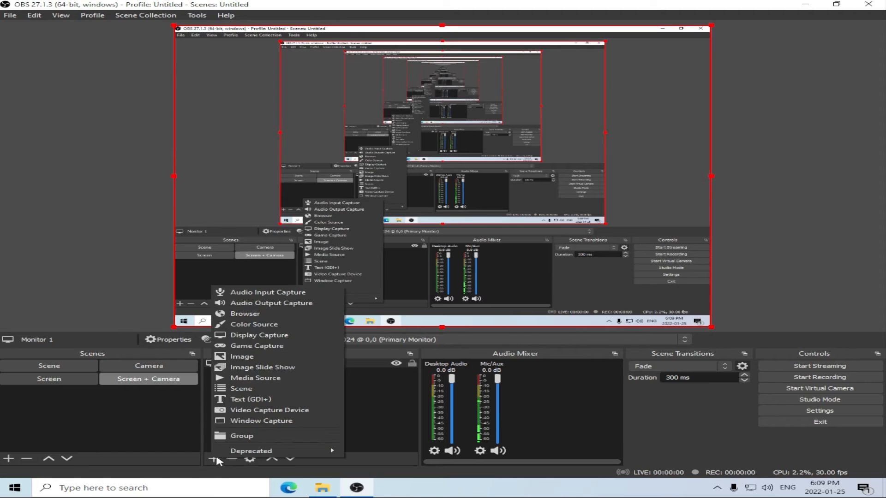
pyautogui.click(277, 419)
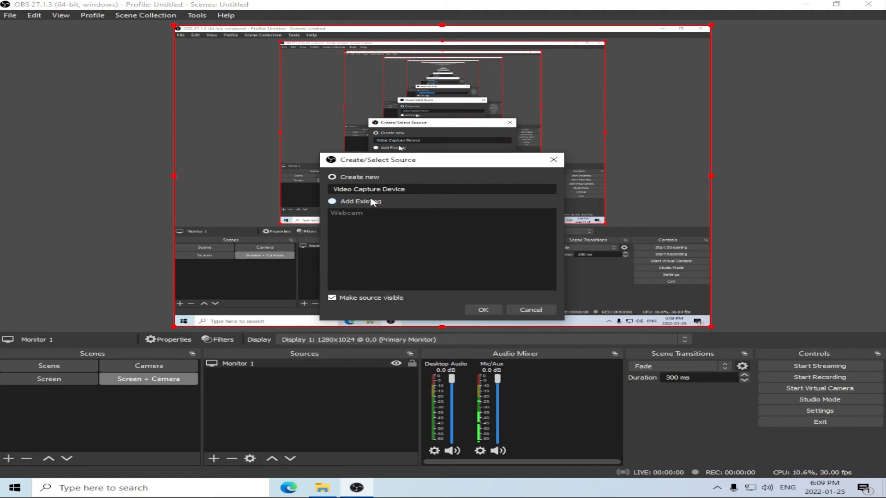
pyautogui.click(480, 310)
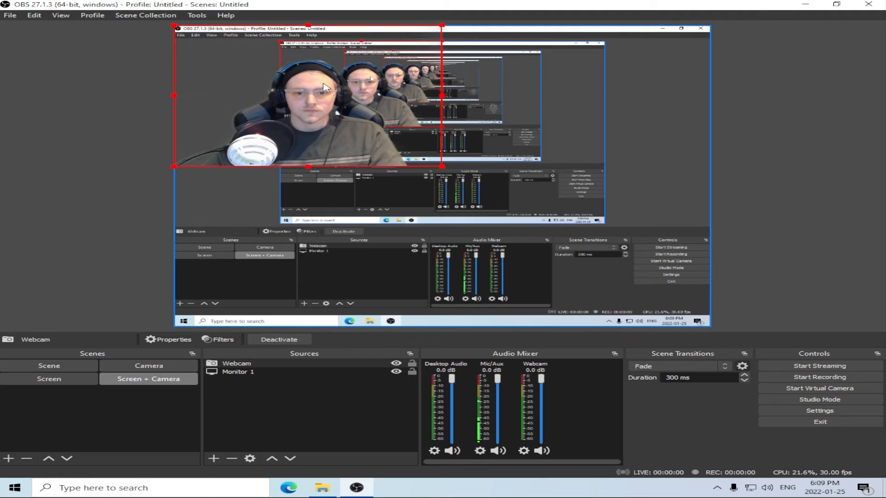
# Move the webcam image to the canvas's lower-left corner, shrink it to about a quarter of the canvas width, and deselect it.
pyautogui.moveTo(323, 87); pyautogui.dragTo(335, 246)
pyautogui.moveTo(441, 186); pyautogui.dragTo(320, 259)
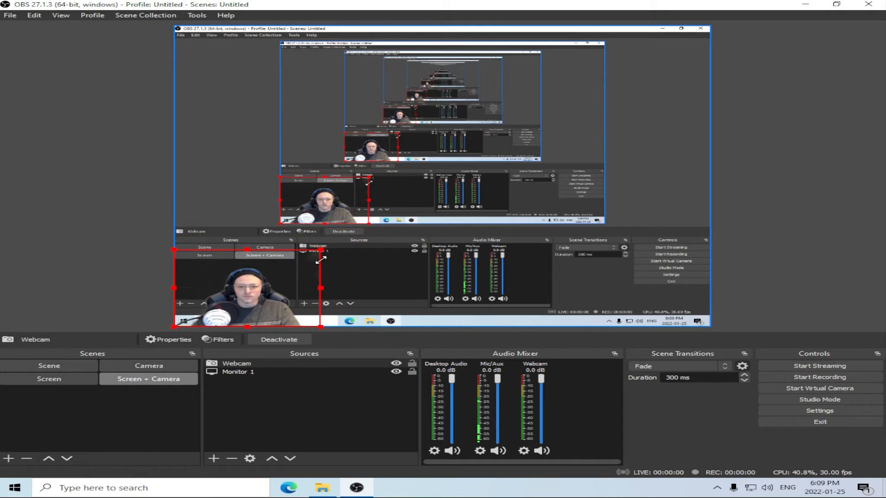
pyautogui.click(288, 408)
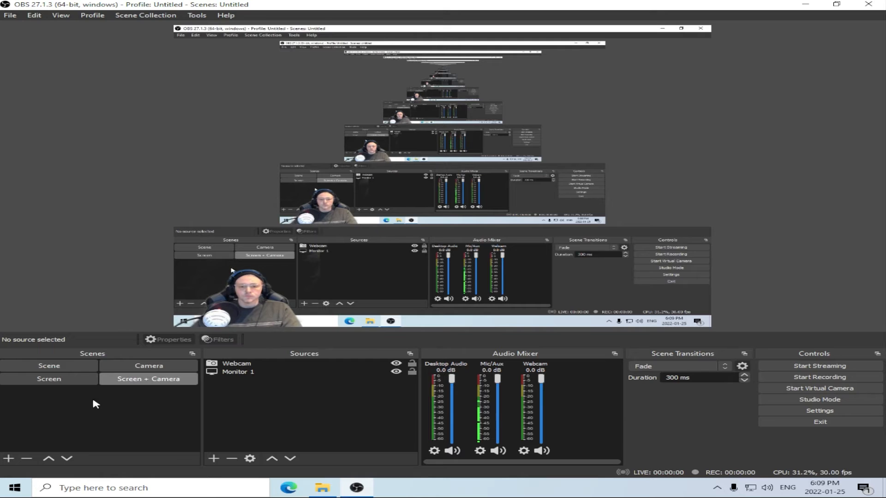
# Add a new Image source named Background to the Camera scene.
pyautogui.click(152, 366)
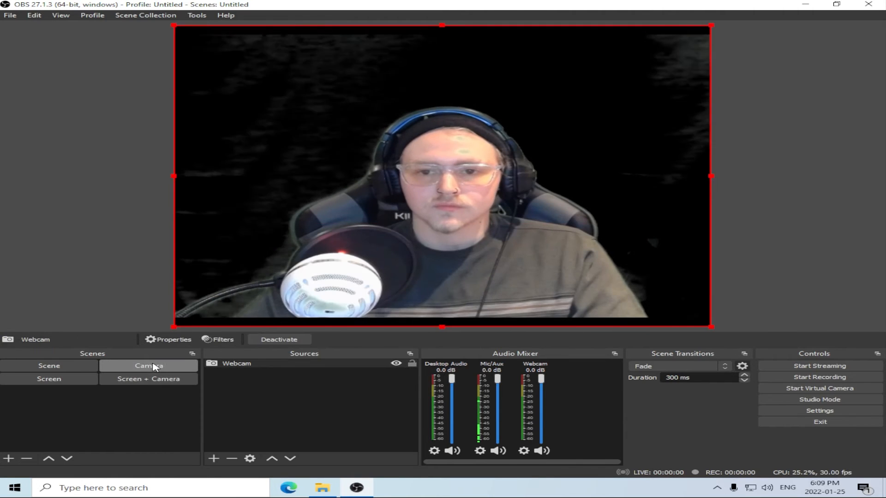
pyautogui.click(214, 458)
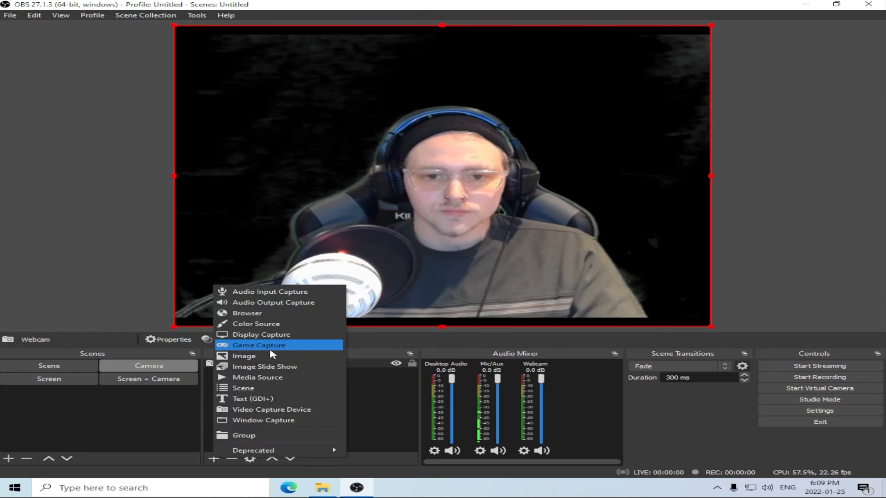
pyautogui.click(272, 357)
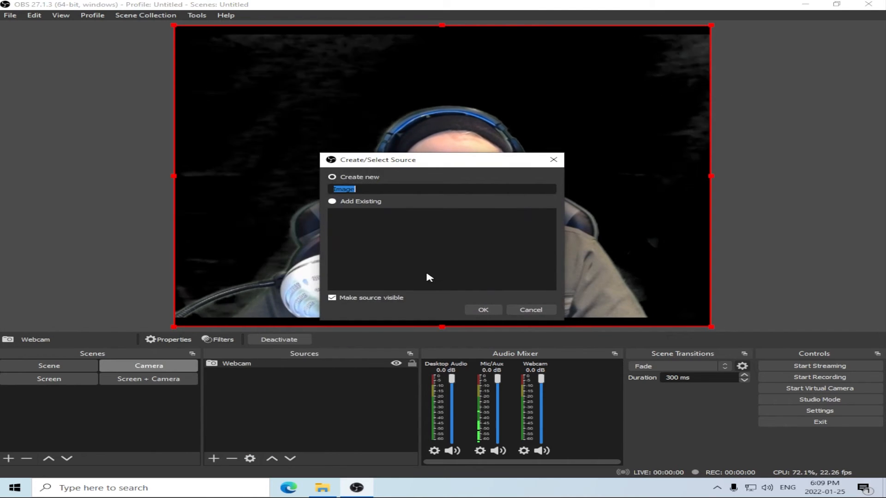
pyautogui.write('Background')
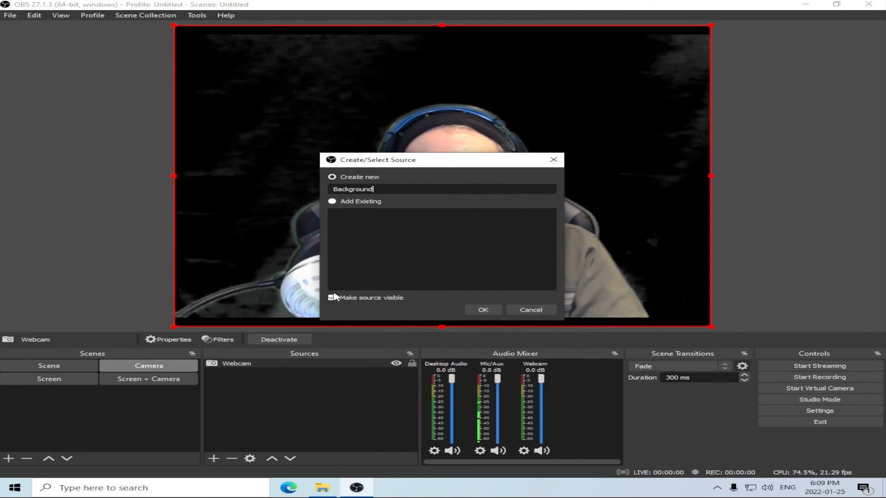
pyautogui.click(489, 310)
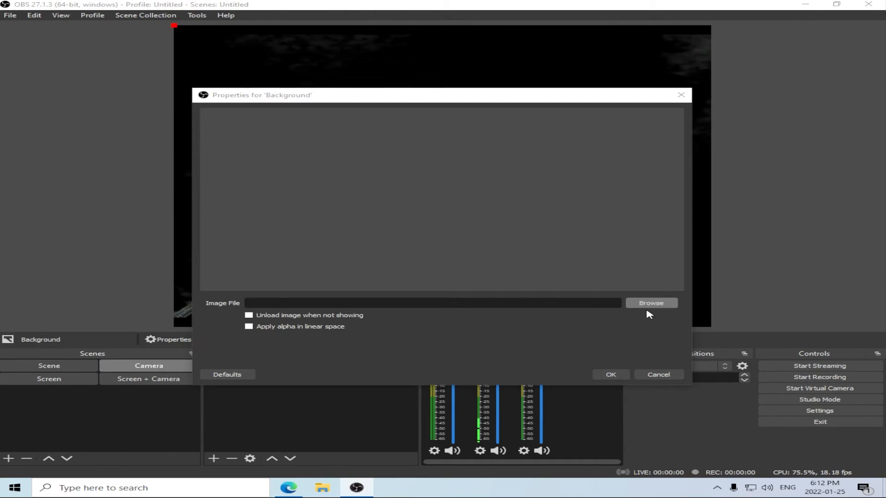
# Load the yaXM9U JPG from the Downloads folder as the Background source's image and accept its properties.
pyautogui.click(650, 304)
pyautogui.click(397, 189)
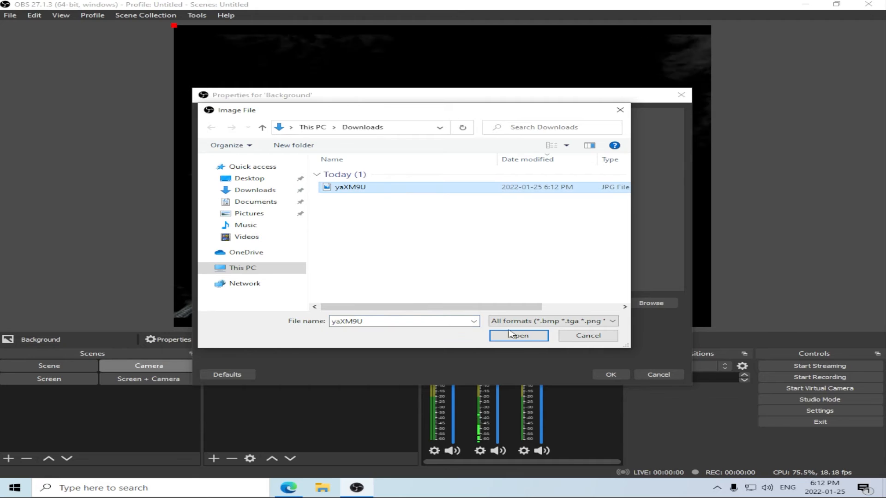
pyautogui.click(528, 338)
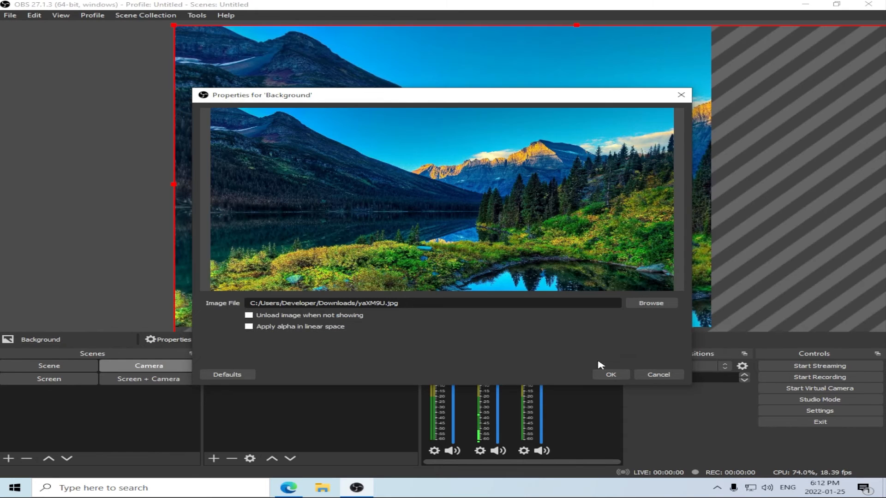
pyautogui.click(621, 375)
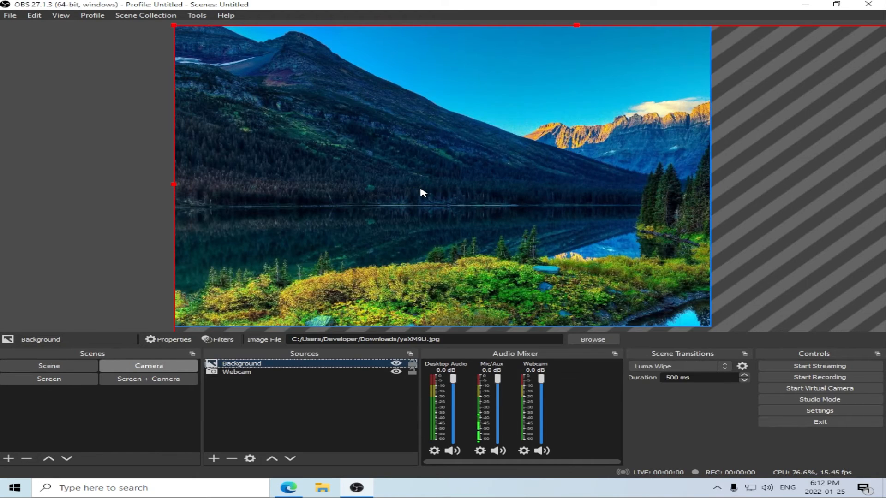
# Fit the Background image to the screen, and stretch it to fill the whole canvas.
pyautogui.rightClick(420, 188)
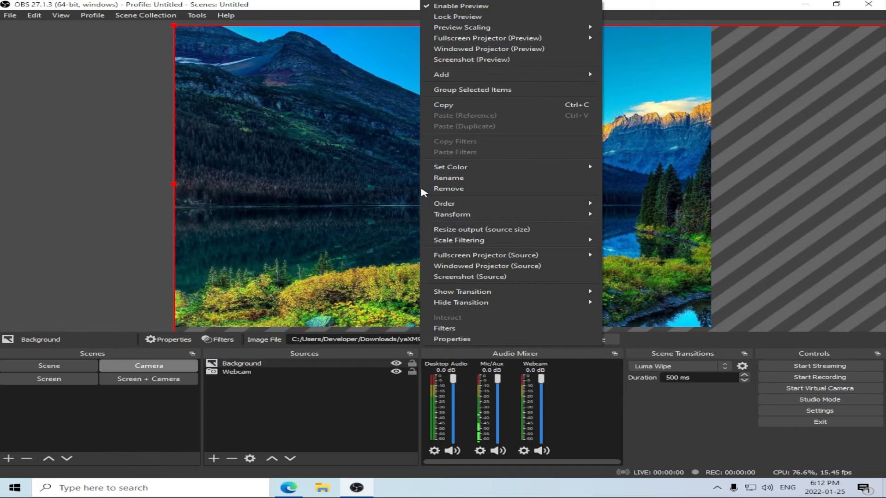
pyautogui.moveTo(496, 214)
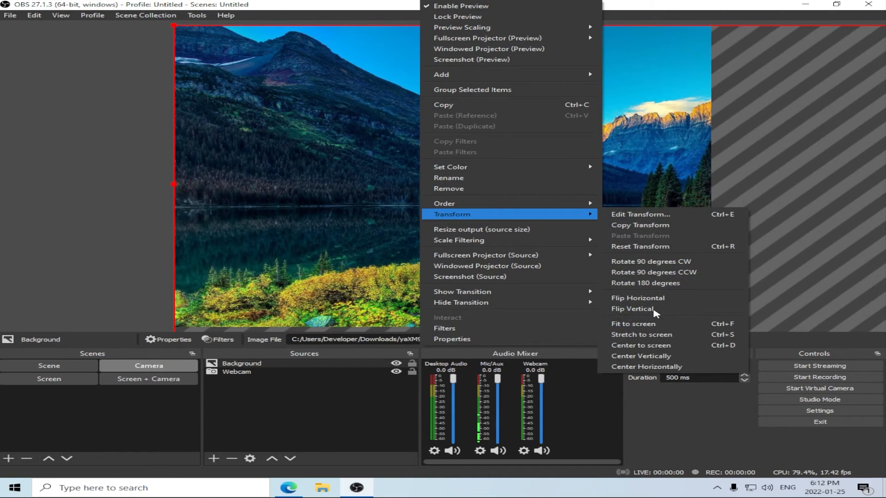
pyautogui.click(651, 325)
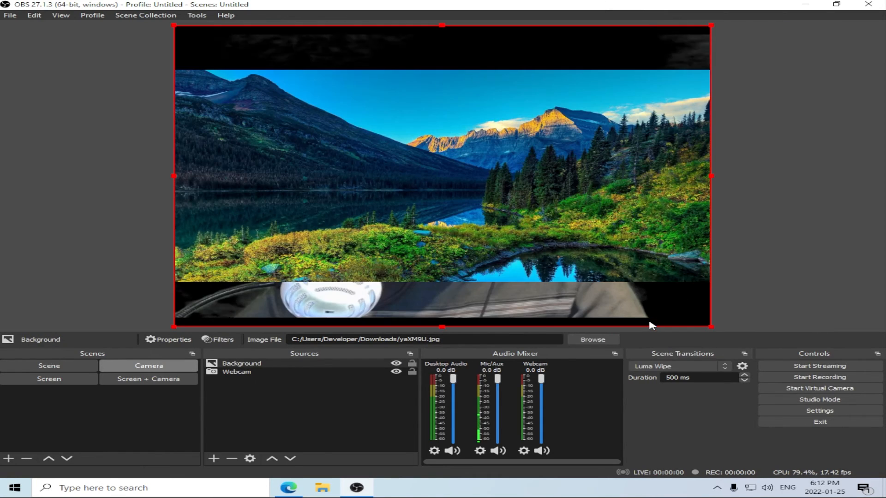
pyautogui.rightClick(544, 201)
pyautogui.moveTo(628, 220)
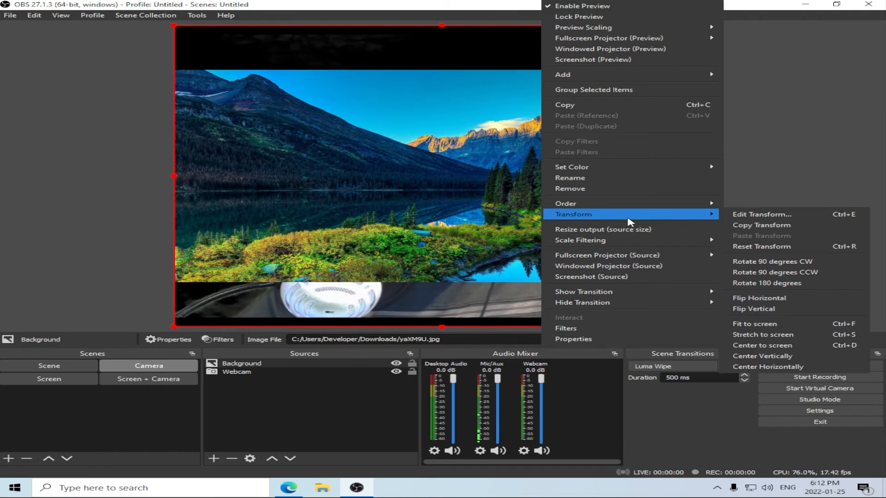
pyautogui.click(778, 335)
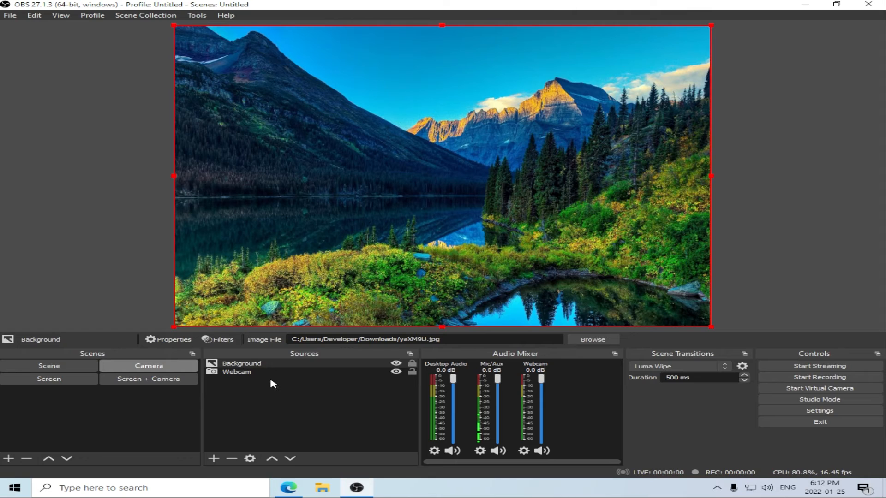
# Place the Background source below Webcam in the Camera scene, nudge the webcam image down to the canvas's lower edge, and deselect it.
pyautogui.moveTo(270, 380)
pyautogui.mouseDown()
pyautogui.moveTo(278, 387)
pyautogui.moveTo(270, 382)
pyautogui.mouseUp()
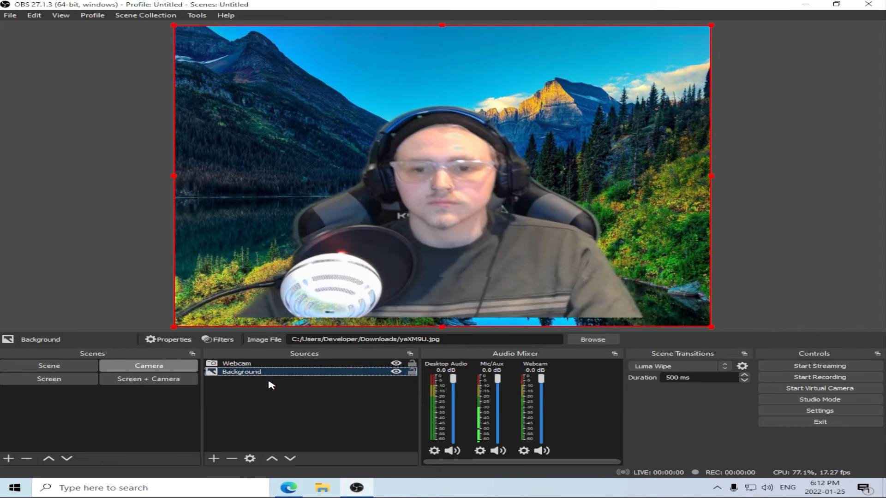
pyautogui.click(440, 281)
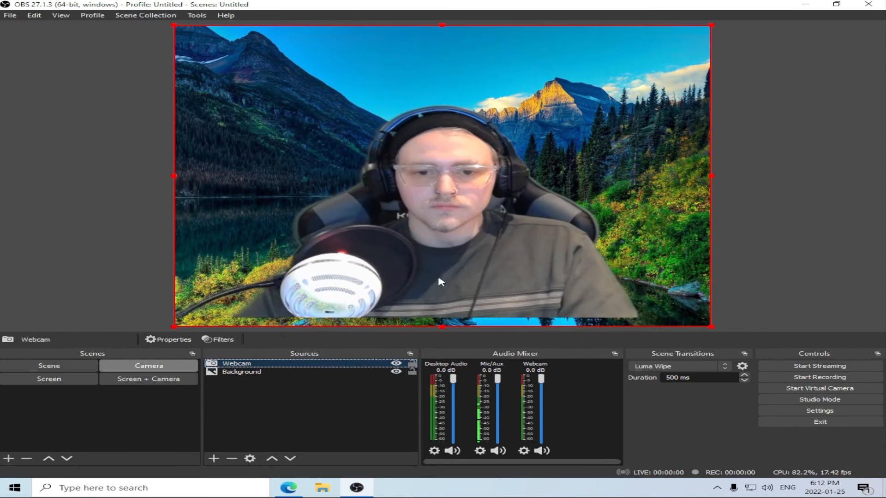
pyautogui.moveTo(472, 188); pyautogui.dragTo(472, 198)
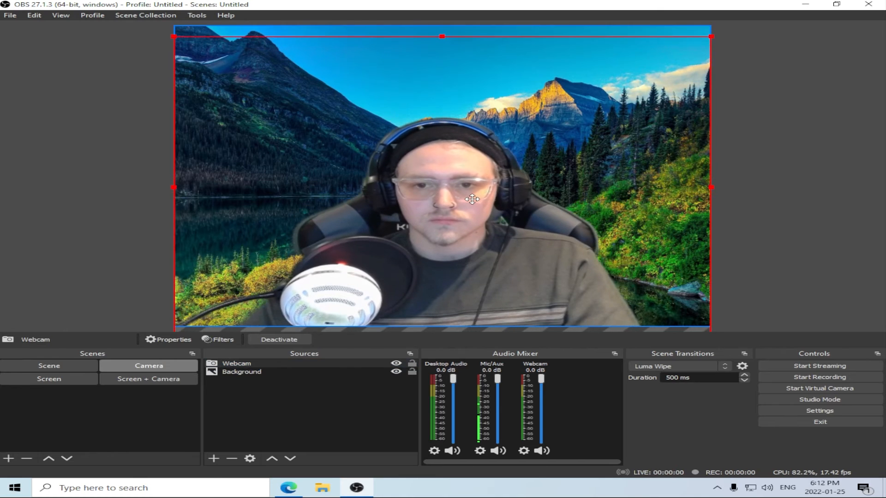
pyautogui.click(740, 208)
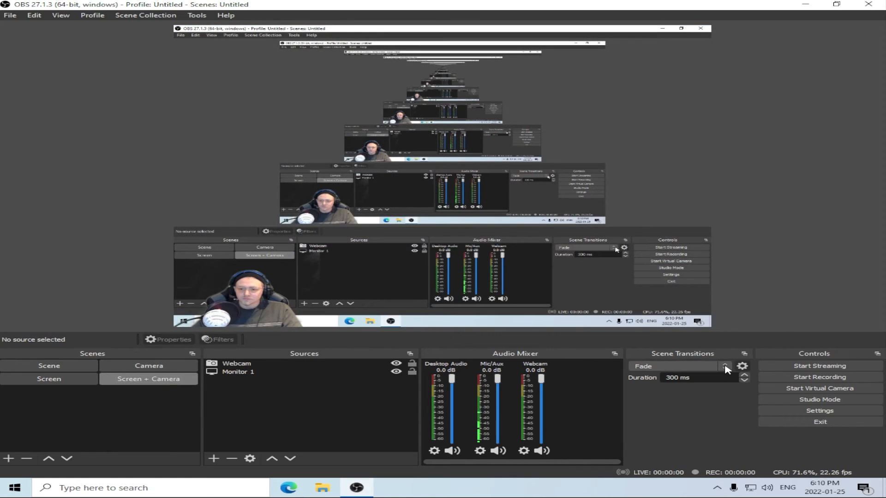
# Add a Luma Wipe scene transition under its default name and preview the Linear Horizontal wipe.
pyautogui.click(725, 367)
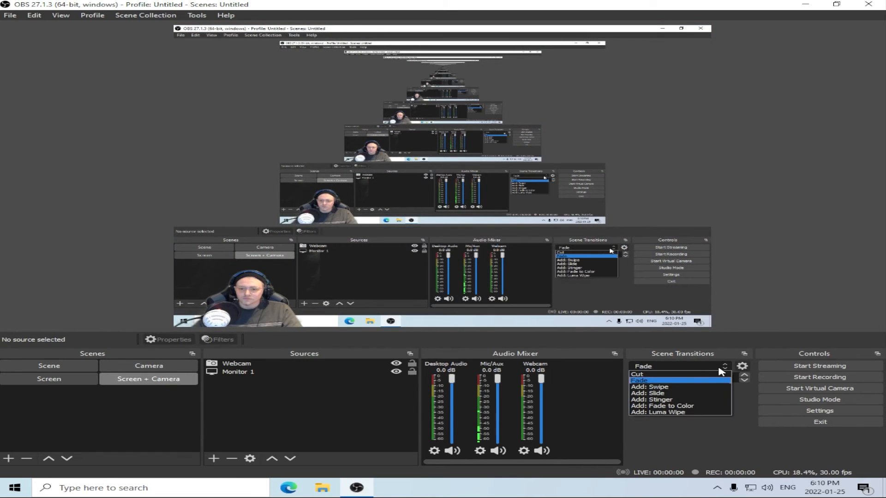
pyautogui.click(685, 412)
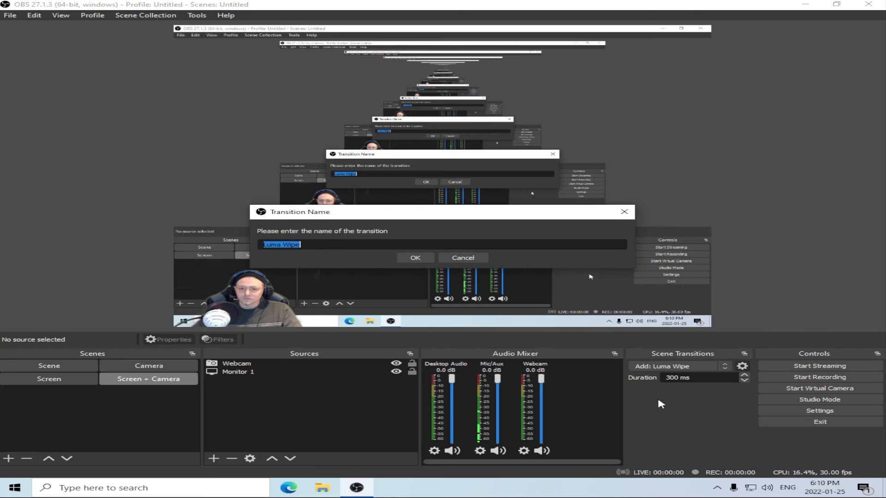
pyautogui.click(415, 259)
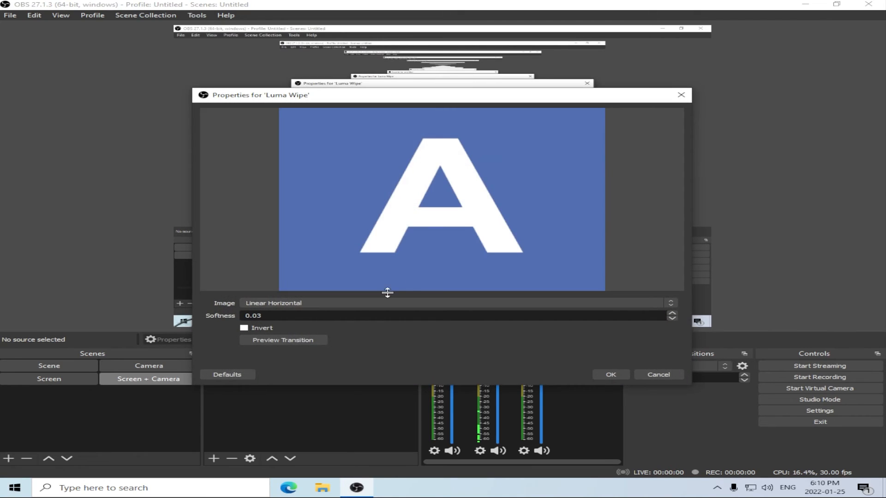
pyautogui.click(283, 342)
pyautogui.click(283, 342)
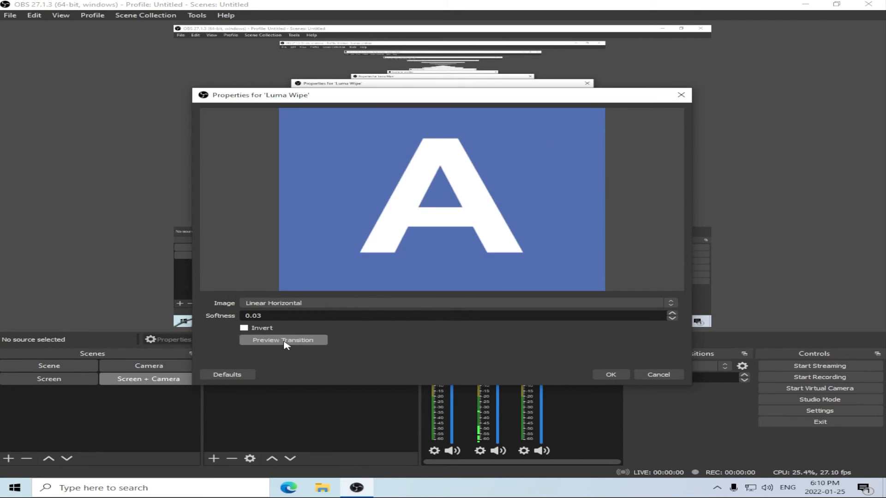
pyautogui.click(284, 341)
pyautogui.click(283, 342)
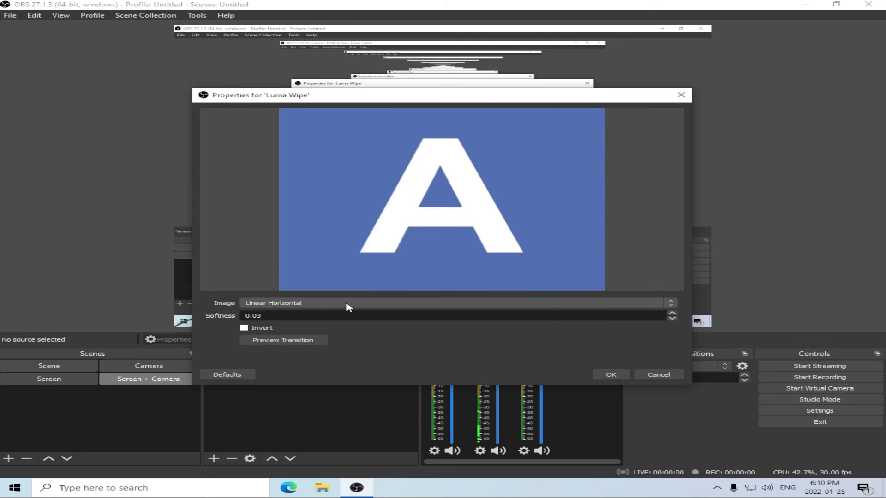
# Try the Burst image for the Luma Wipe and preview the transition.
pyautogui.click(348, 307)
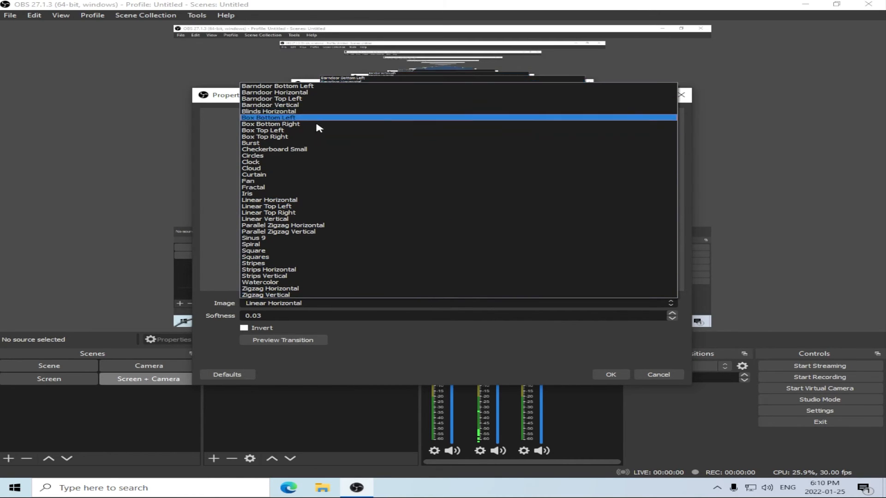
pyautogui.click(317, 144)
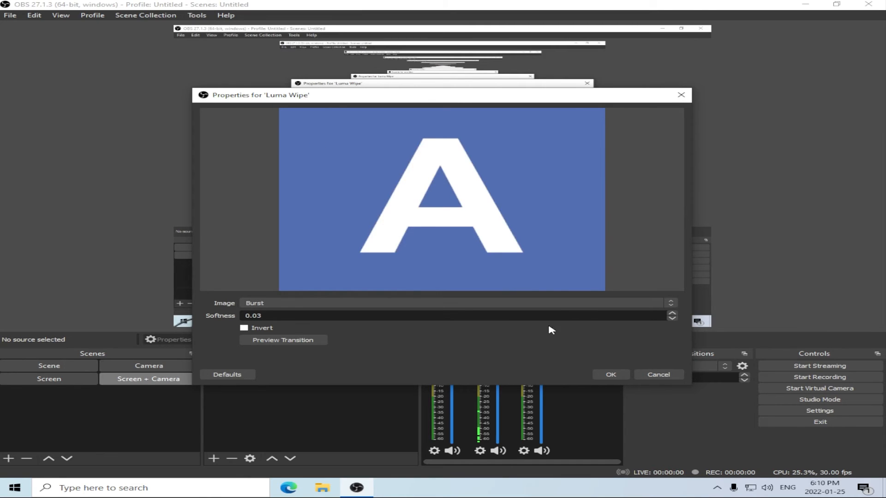
pyautogui.click(297, 341)
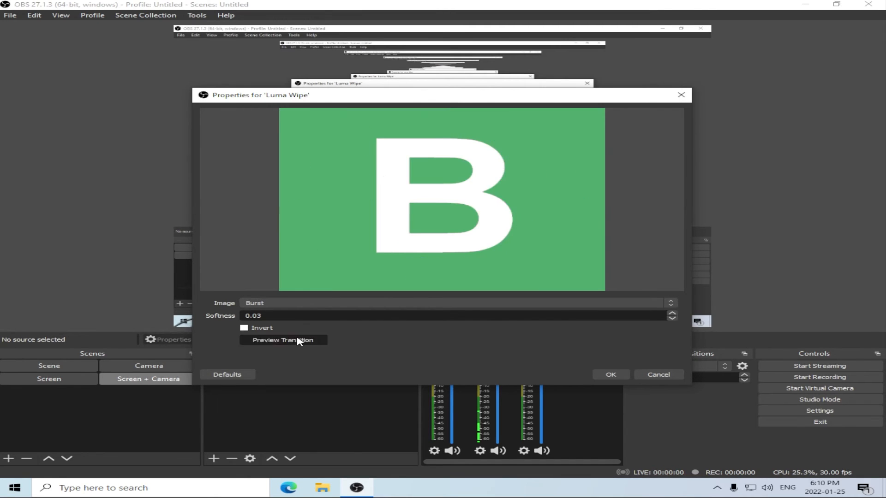
pyautogui.click(297, 342)
# Set the Luma Wipe image to Sinus 9, preview the transition, and accept its properties.
pyautogui.click(297, 341)
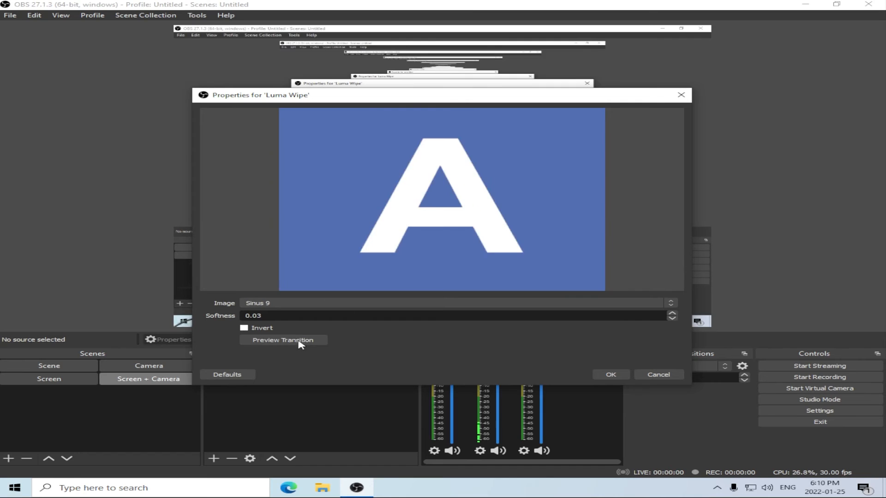
pyautogui.click(298, 342)
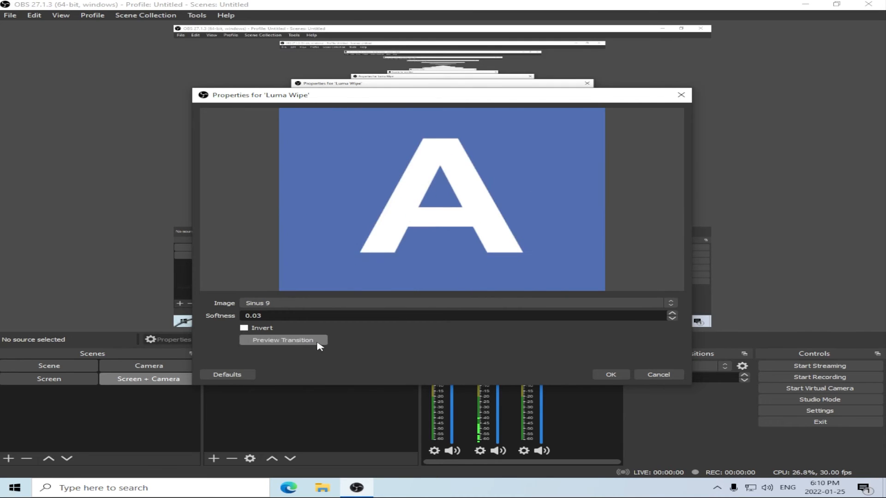
pyautogui.click(611, 375)
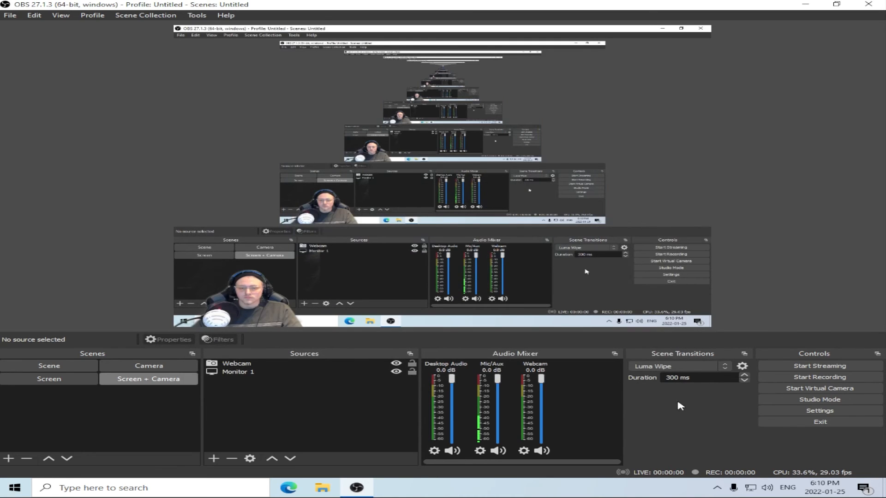
# Test the Luma Wipe by switching between the Screen, Camera and Screen + Camera scenes.
pyautogui.click(58, 382)
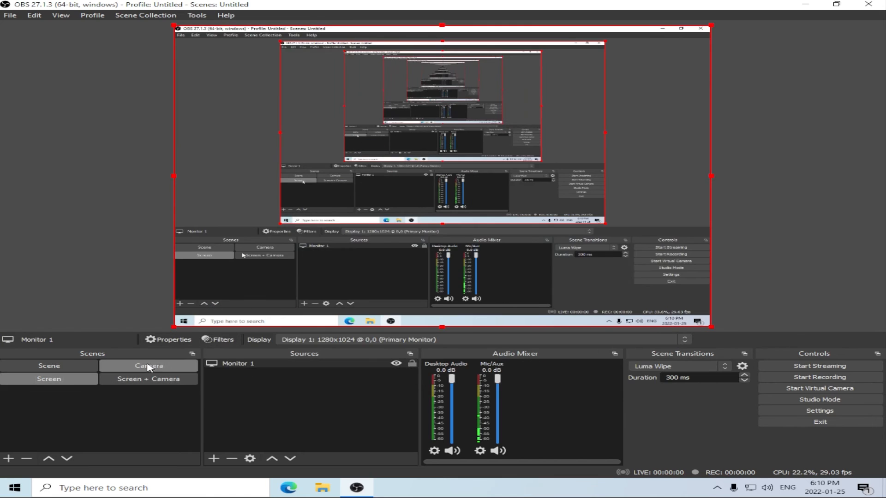
pyautogui.click(153, 366)
pyautogui.click(135, 382)
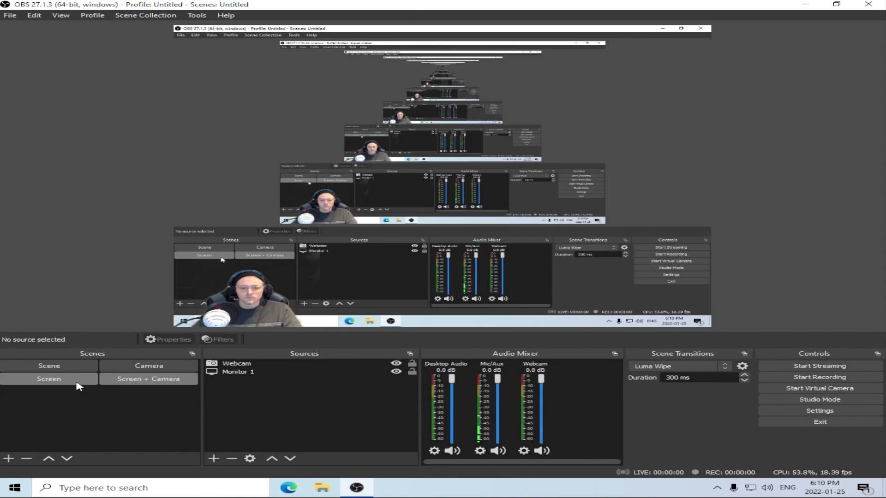
pyautogui.click(78, 382)
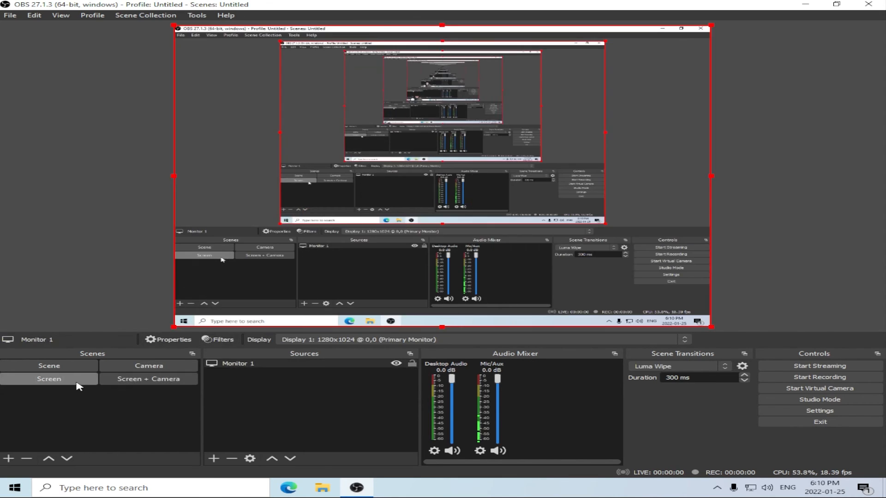
pyautogui.click(135, 381)
pyautogui.click(148, 369)
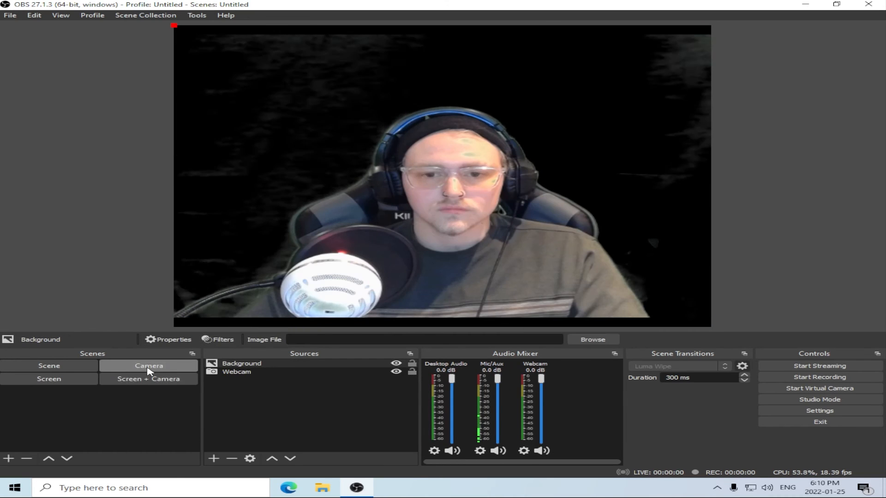
# Set the transition duration to 500 ms and test it by switching between the Screen + Camera and Camera scenes.
pyautogui.click(142, 381)
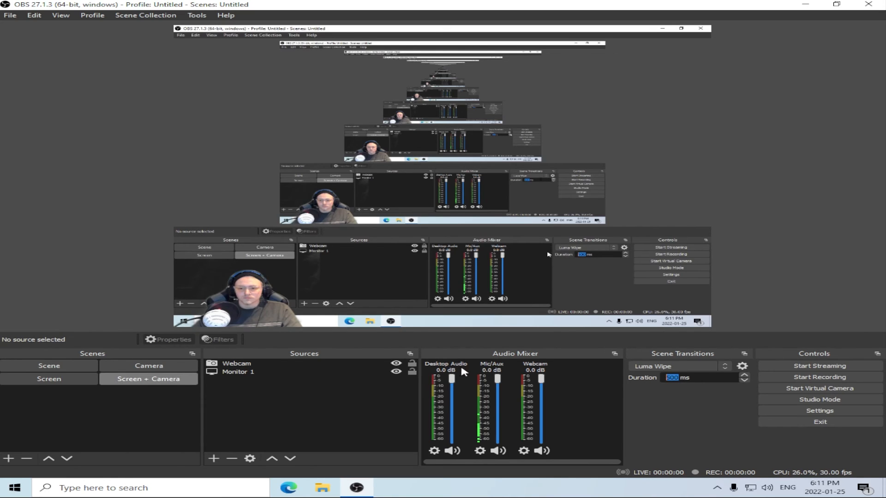
pyautogui.click(161, 368)
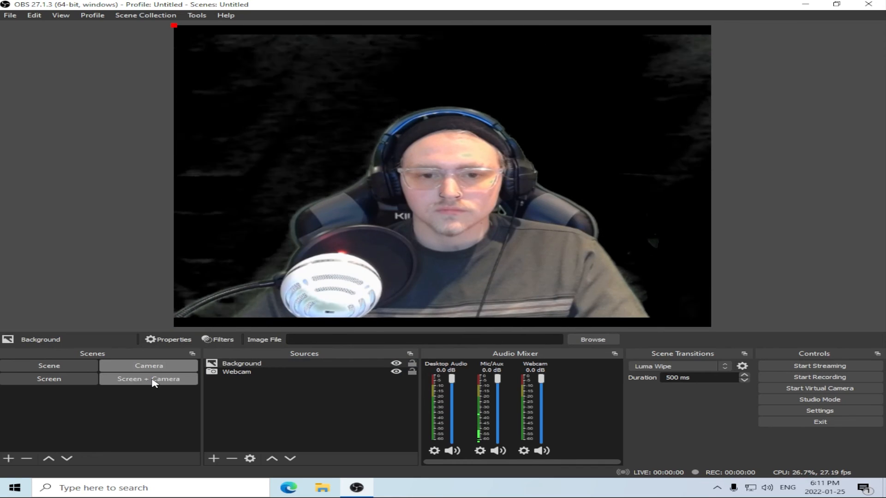
pyautogui.click(154, 382)
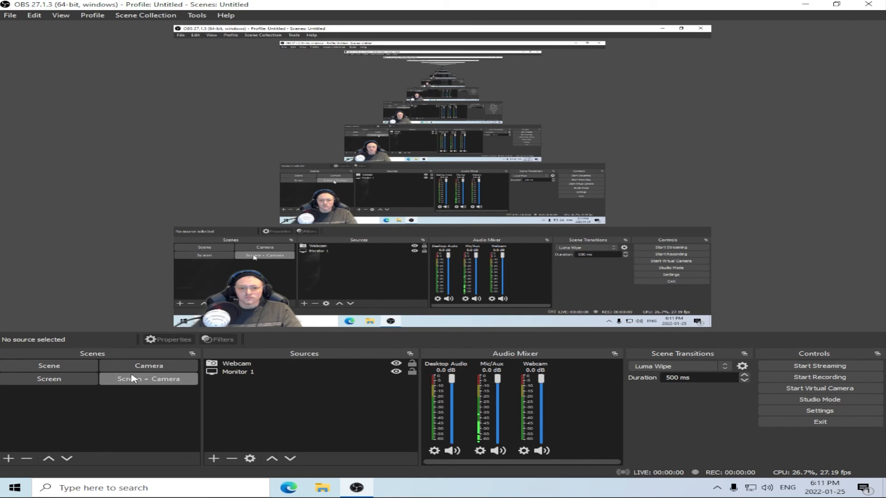
pyautogui.click(149, 365)
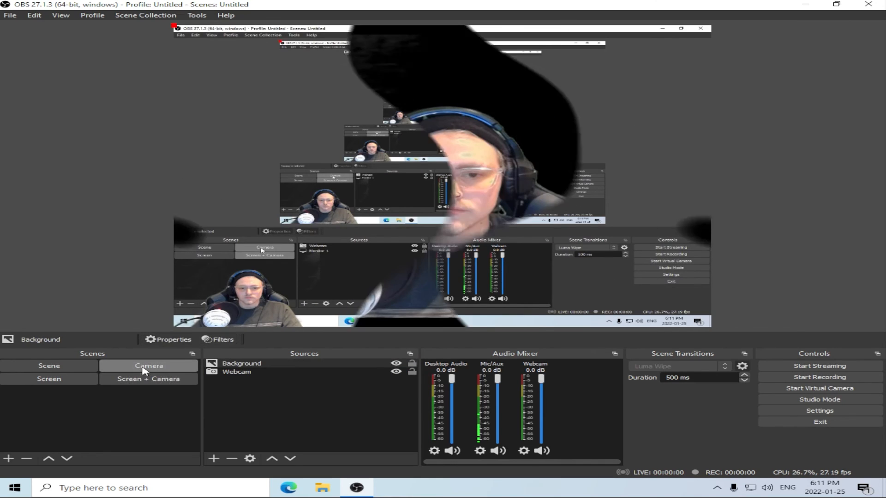
# Move the Background source down one level so it lies behind the webcam in the Camera scene.
pyautogui.click(290, 458)
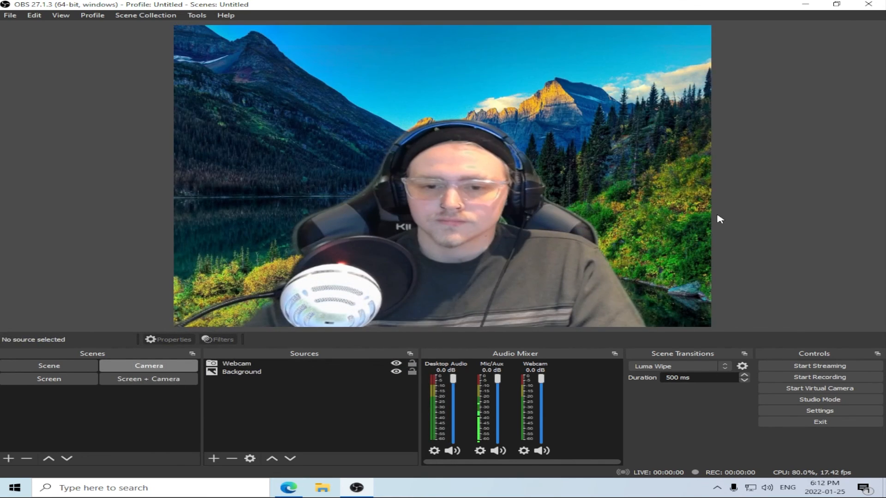